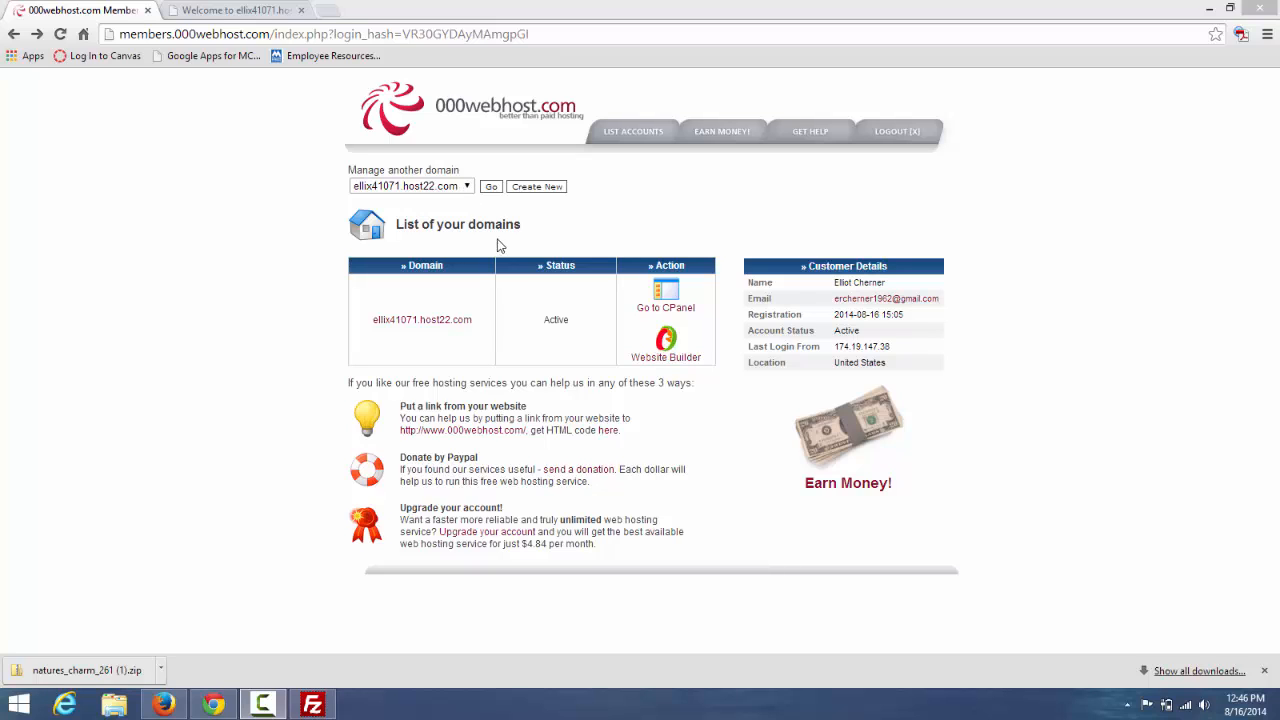
# - View the new website's placeholder page, and open the hosting control panel for the domain
pyautogui.click(250, 12)
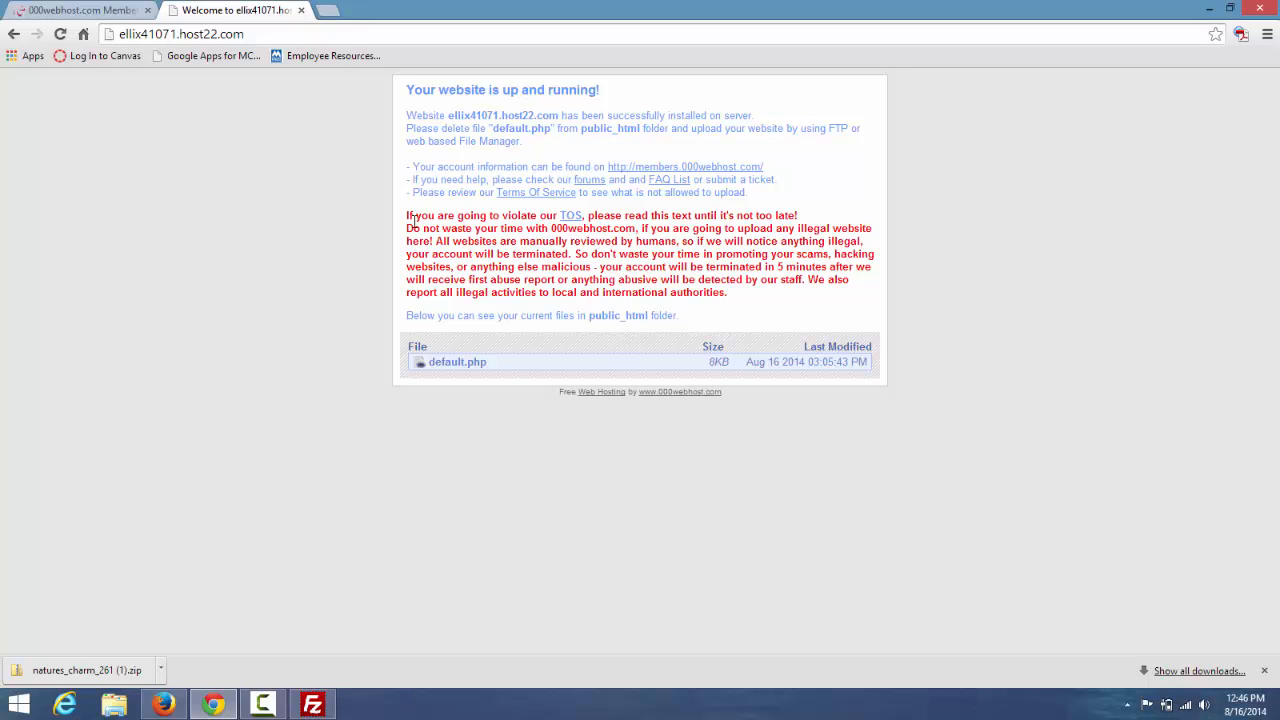
pyautogui.click(92, 12)
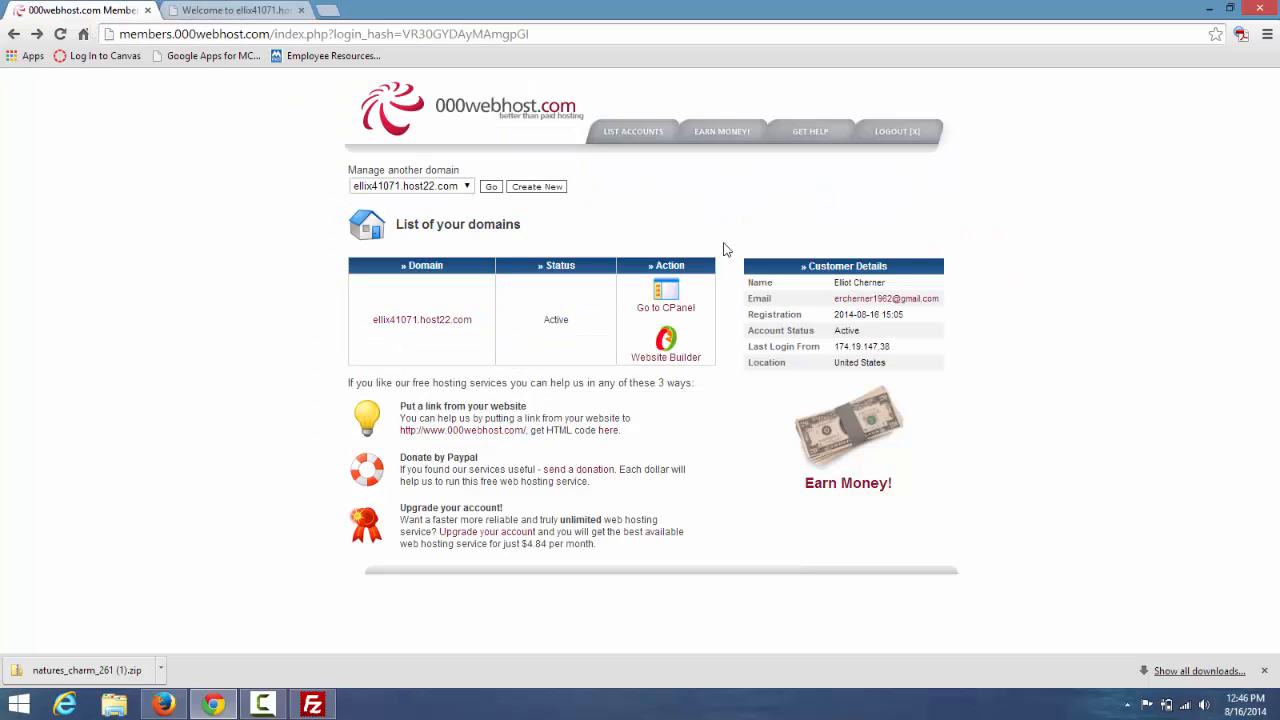
pyautogui.click(665, 312)
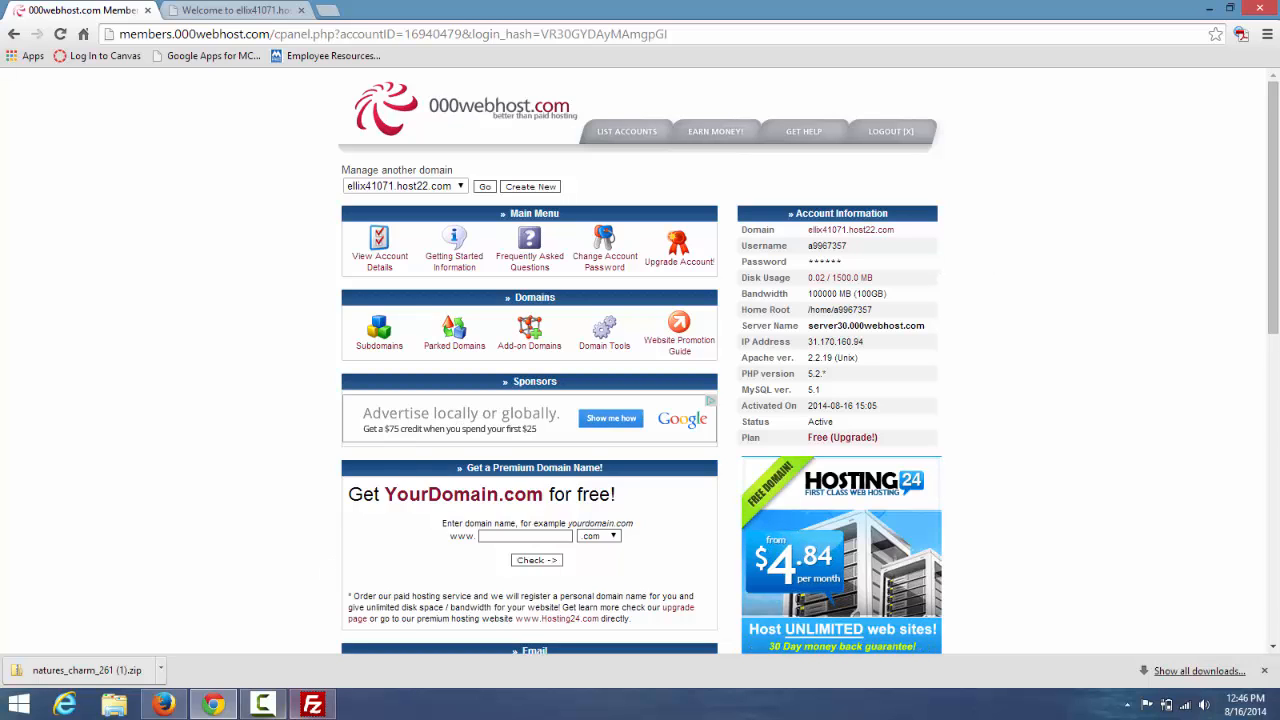
# - Switch to FileZilla and create a new Site Manager entry named School Website
pyautogui.click(313, 706)
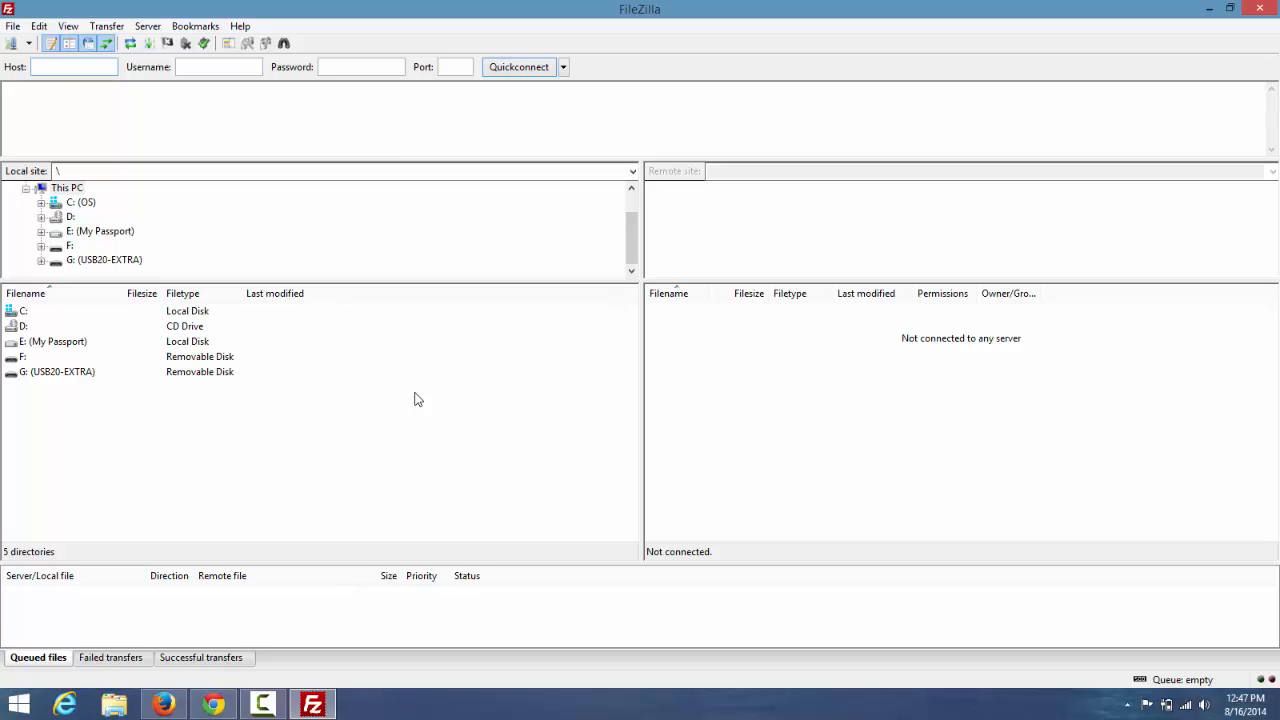
pyautogui.click(12, 46)
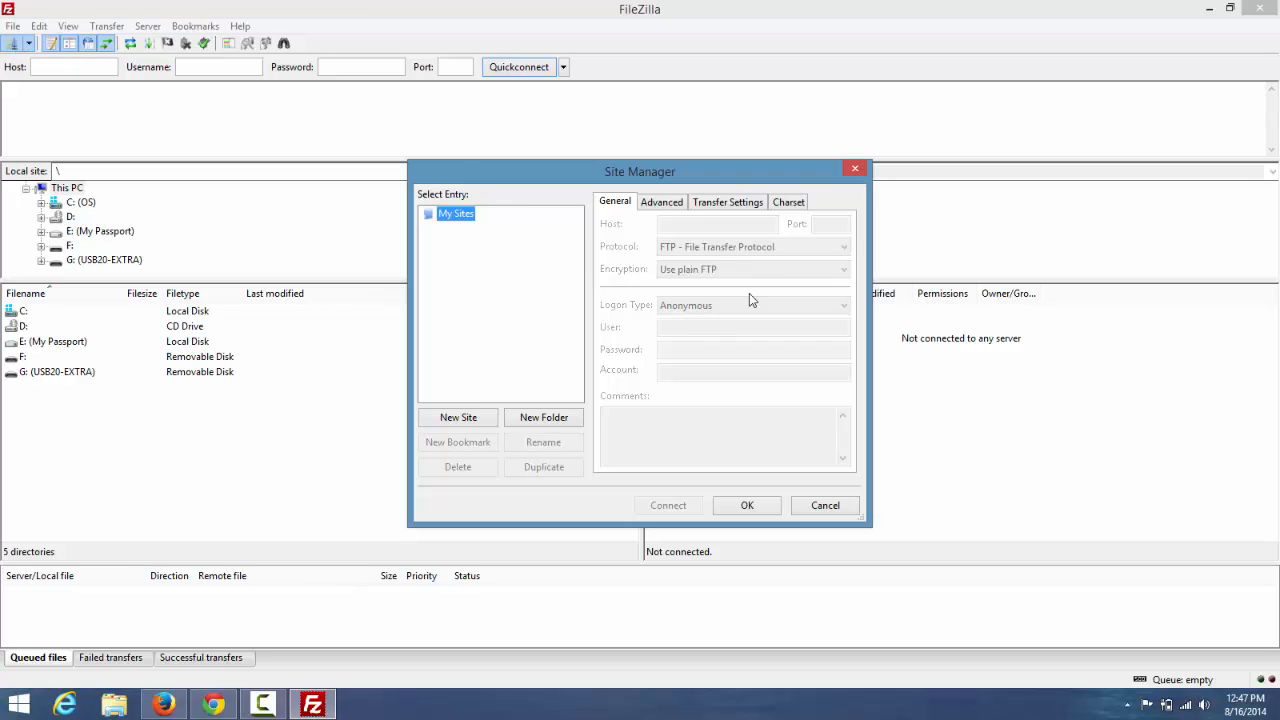
pyautogui.click(478, 422)
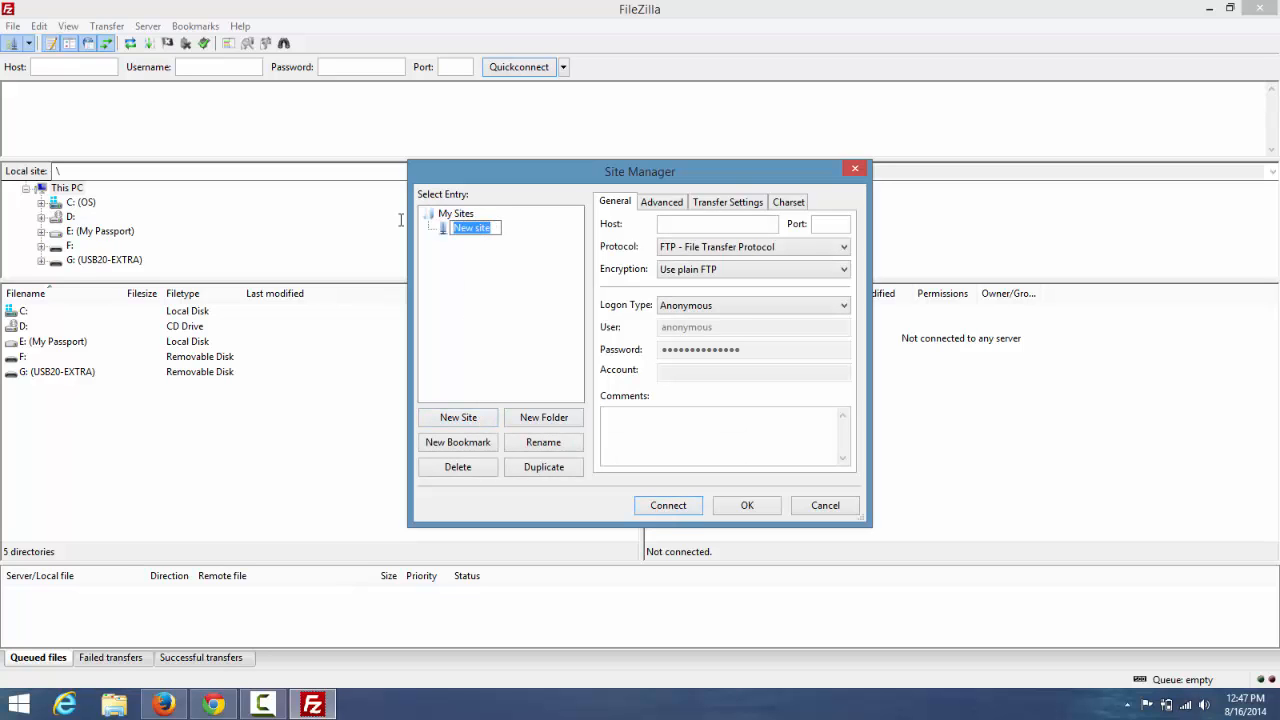
pyautogui.write('School Website')
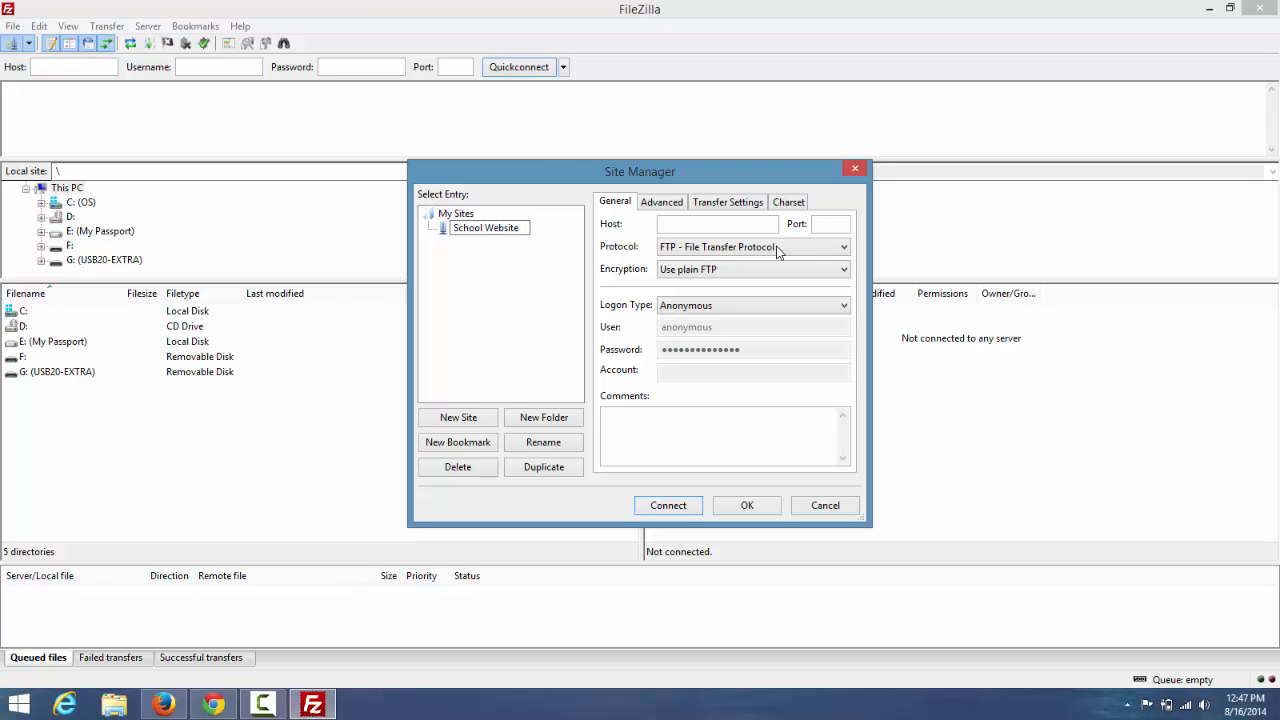
# - Copy the domain from the hosting control panel's account information in Chrome into the School Website entry's host in FileZilla
pyautogui.click(697, 224)
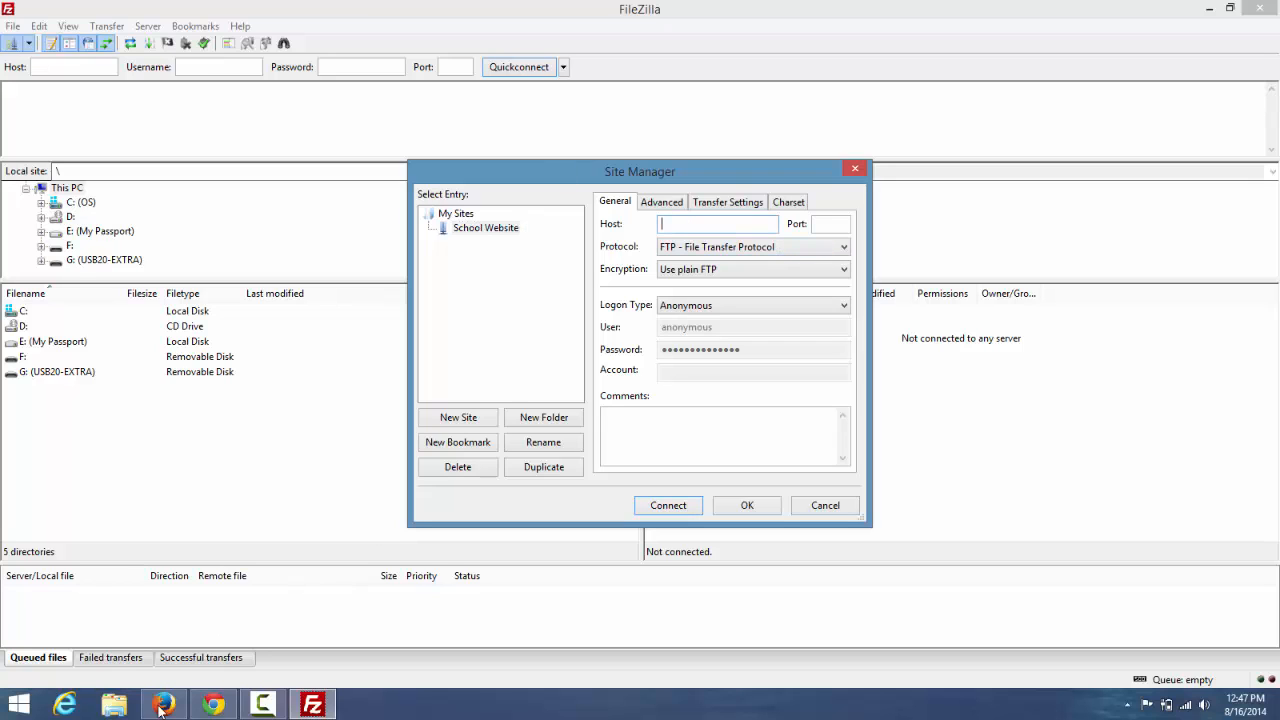
pyautogui.click(213, 706)
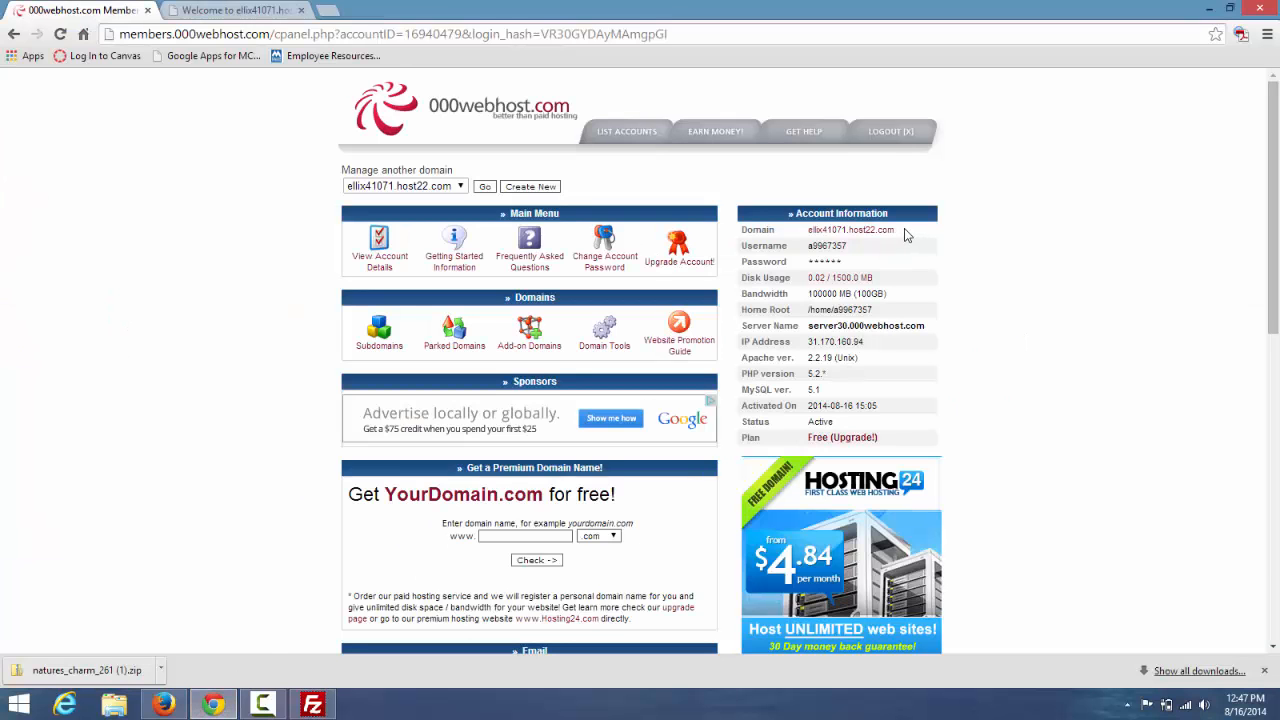
pyautogui.moveTo(900, 235); pyautogui.dragTo(810, 236)
pyautogui.hotkey('ctrl', 'c')
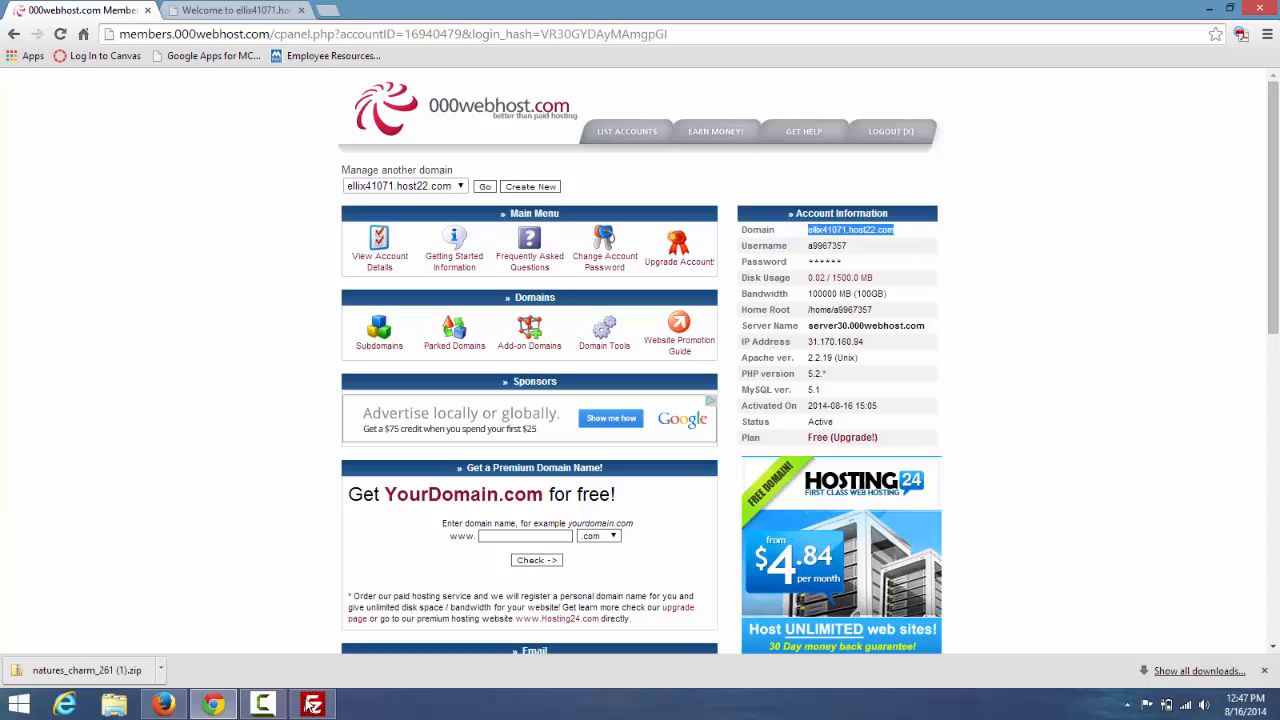
pyautogui.click(311, 706)
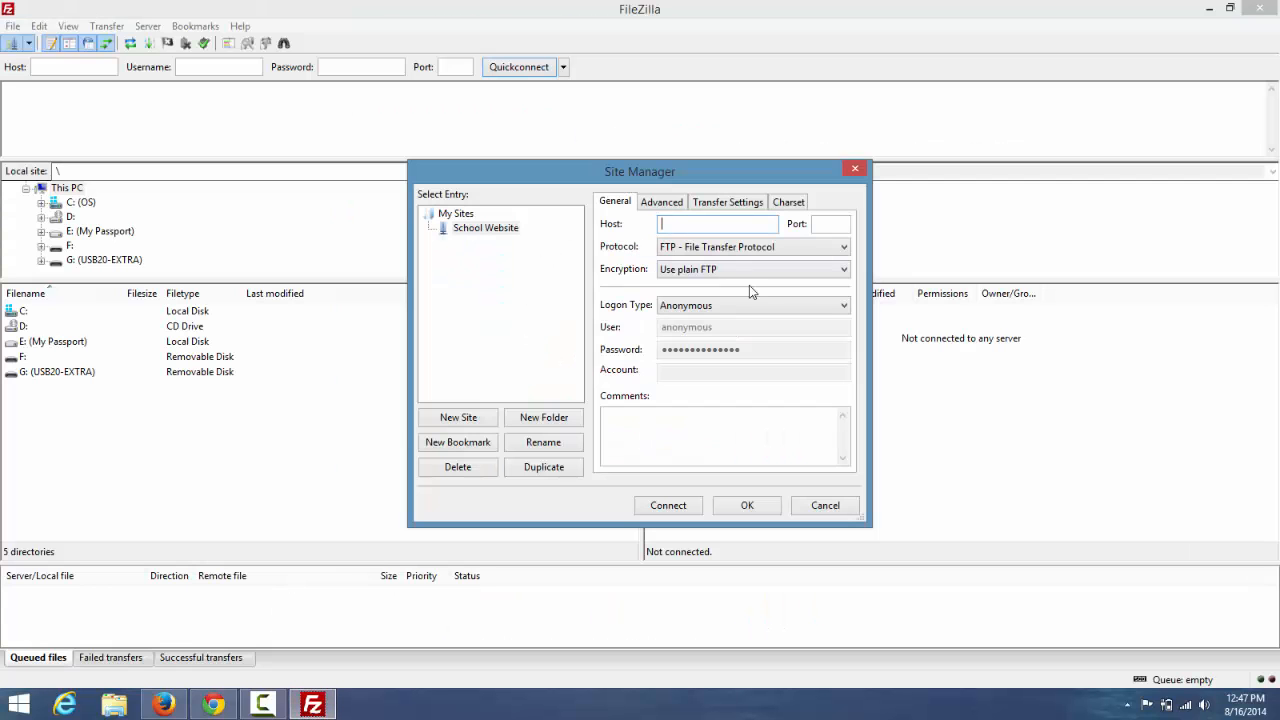
pyautogui.hotkey('ctrl', 'v')
# - Set the logon type to Normal and replace the user with the account username from the hosting control panel
pyautogui.click(717, 310)
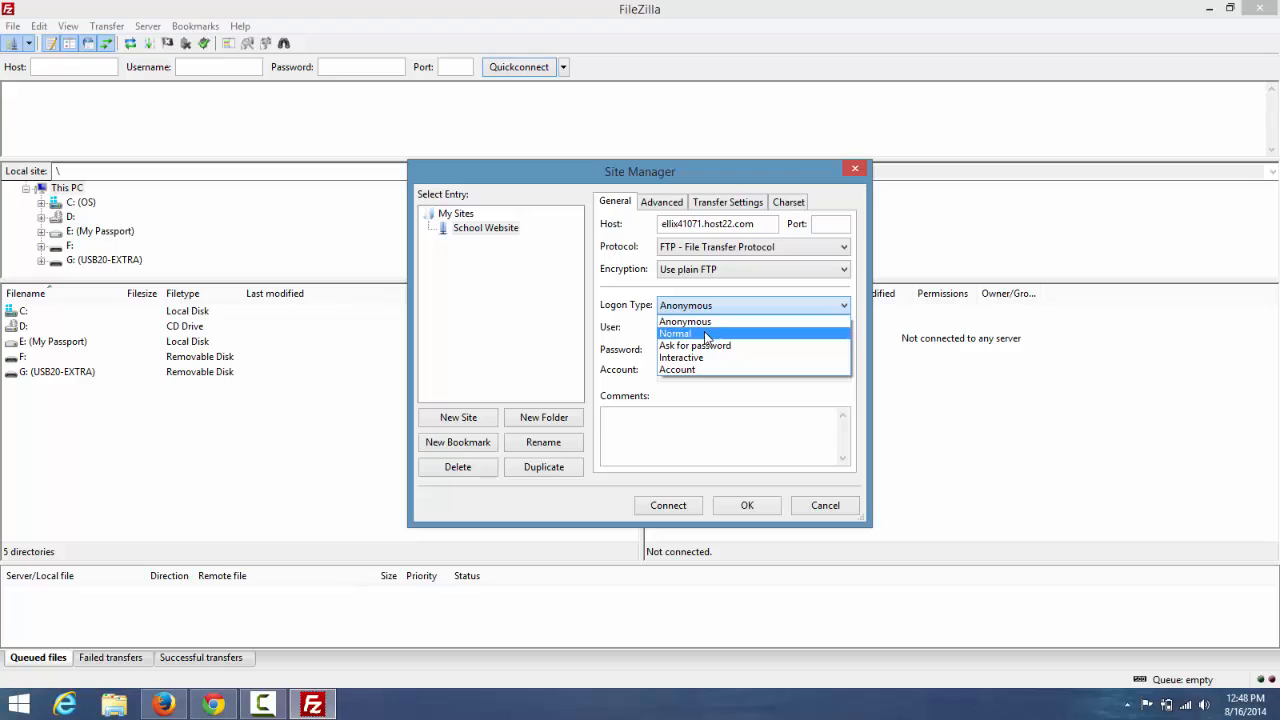
pyautogui.click(706, 334)
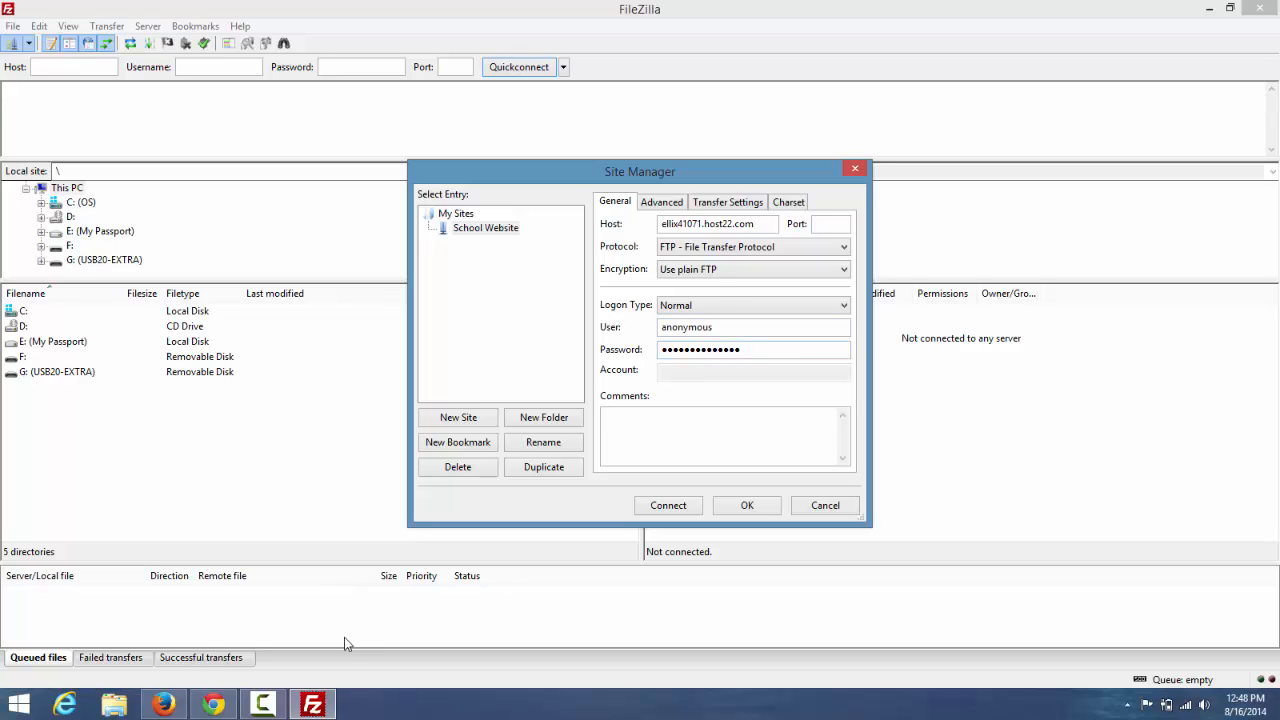
pyautogui.click(215, 706)
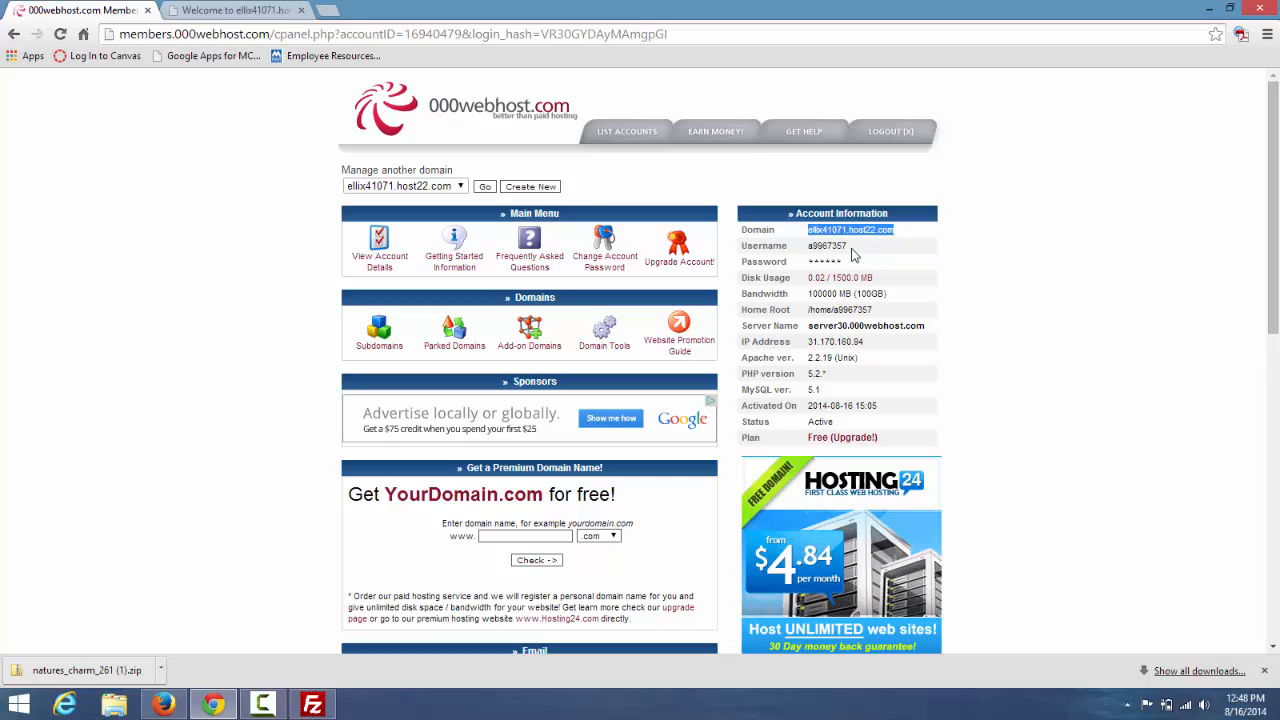
pyautogui.moveTo(847, 246); pyautogui.dragTo(811, 252)
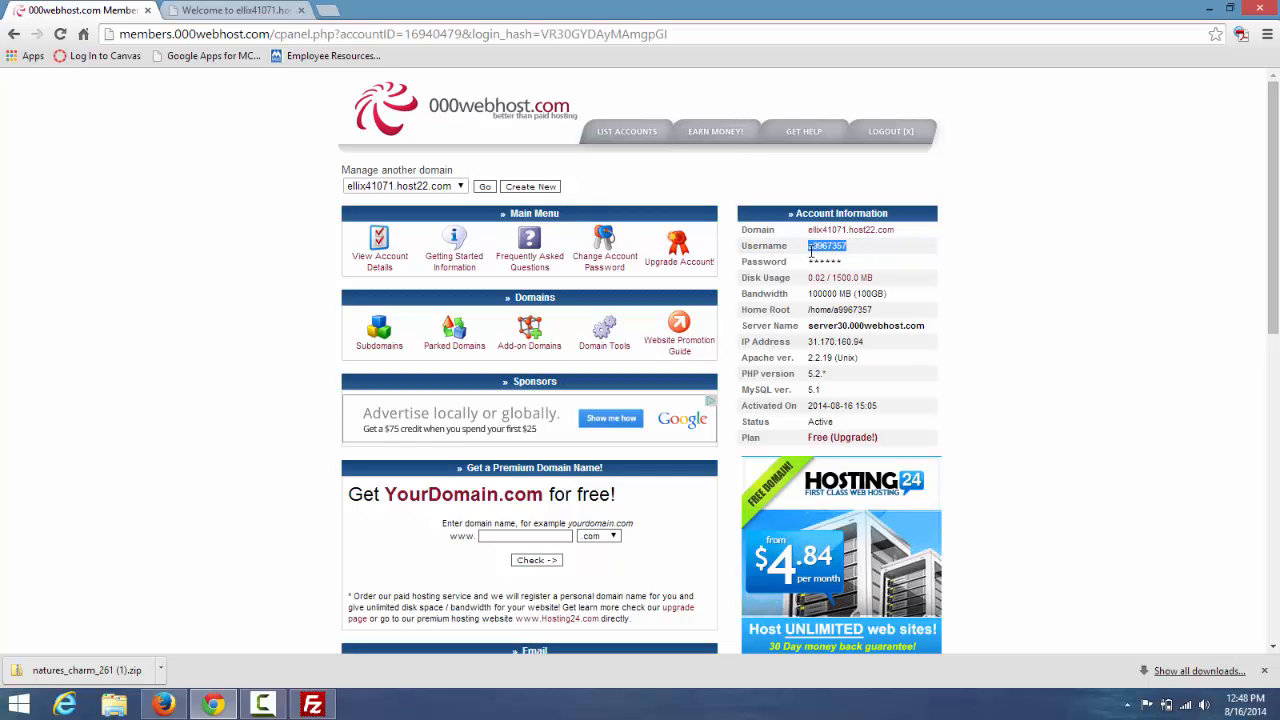
pyautogui.click(811, 252)
pyautogui.moveTo(852, 245); pyautogui.dragTo(809, 243)
pyautogui.click(313, 705)
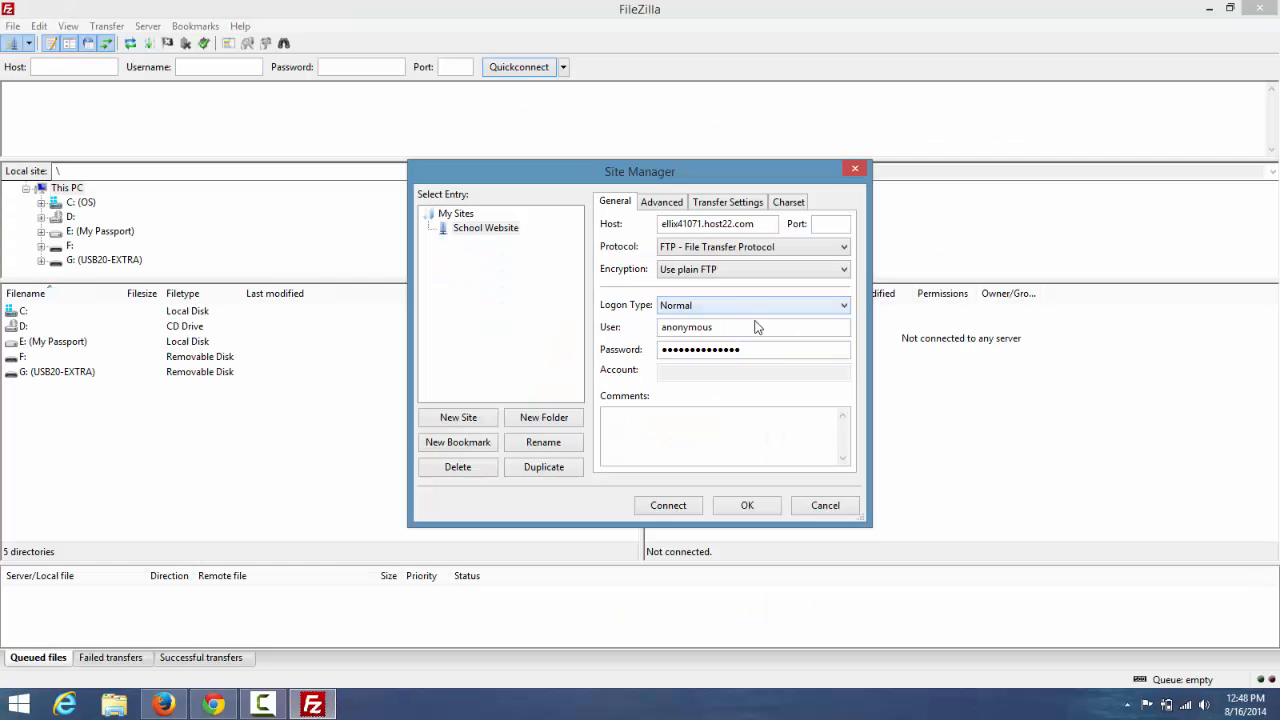
pyautogui.moveTo(726, 326); pyautogui.dragTo(592, 327)
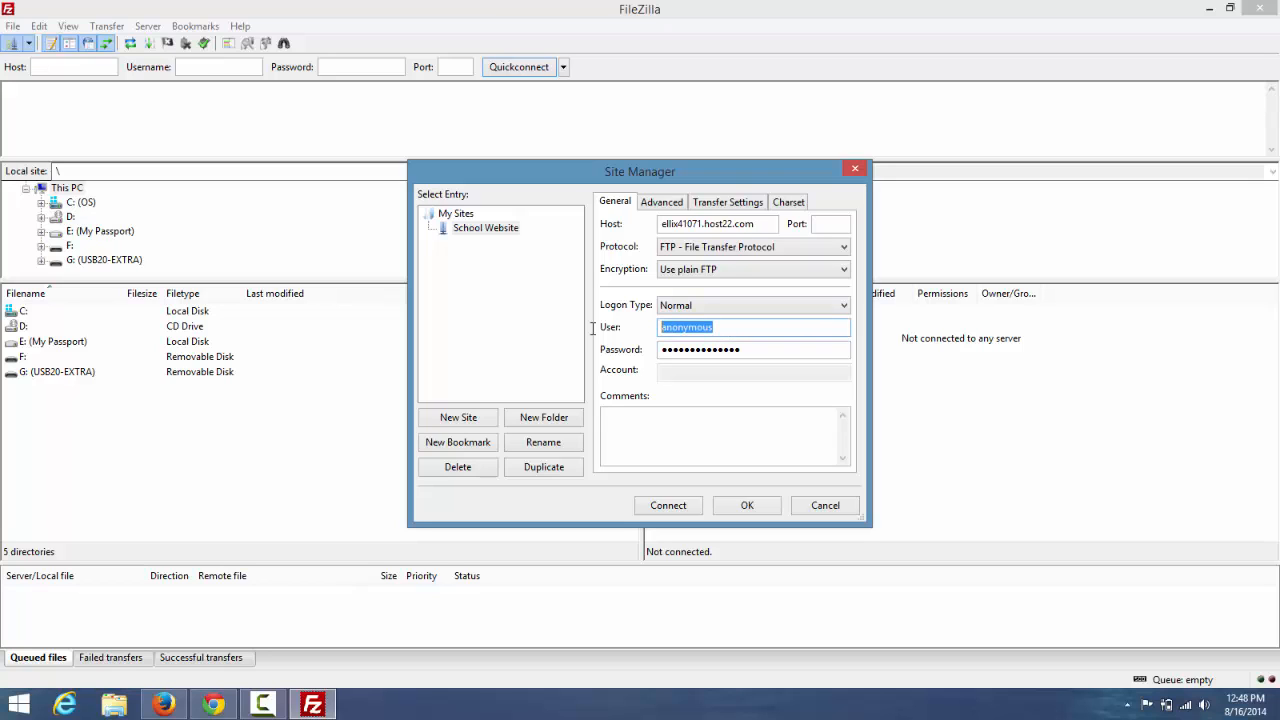
pyautogui.write('a9967357')
# - Enter the account password for the School Website entry and save the site settings
pyautogui.moveTo(757, 349); pyautogui.dragTo(588, 358)
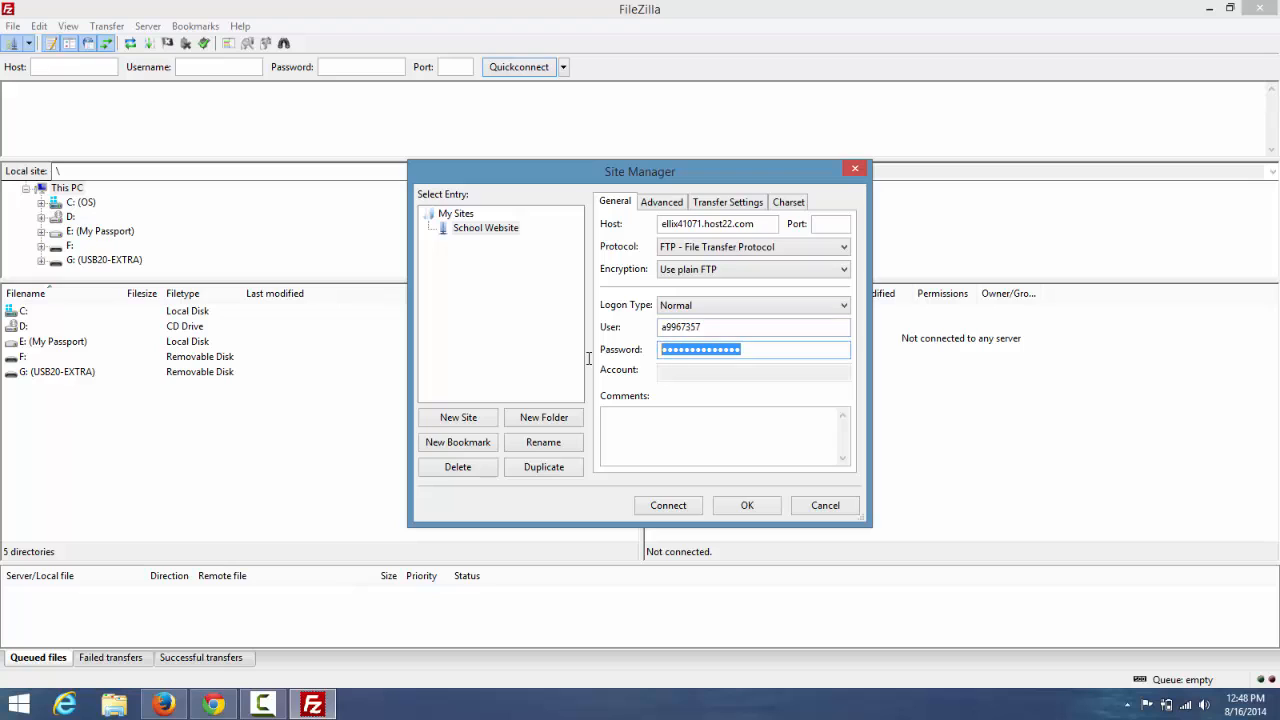
pyautogui.write('••')
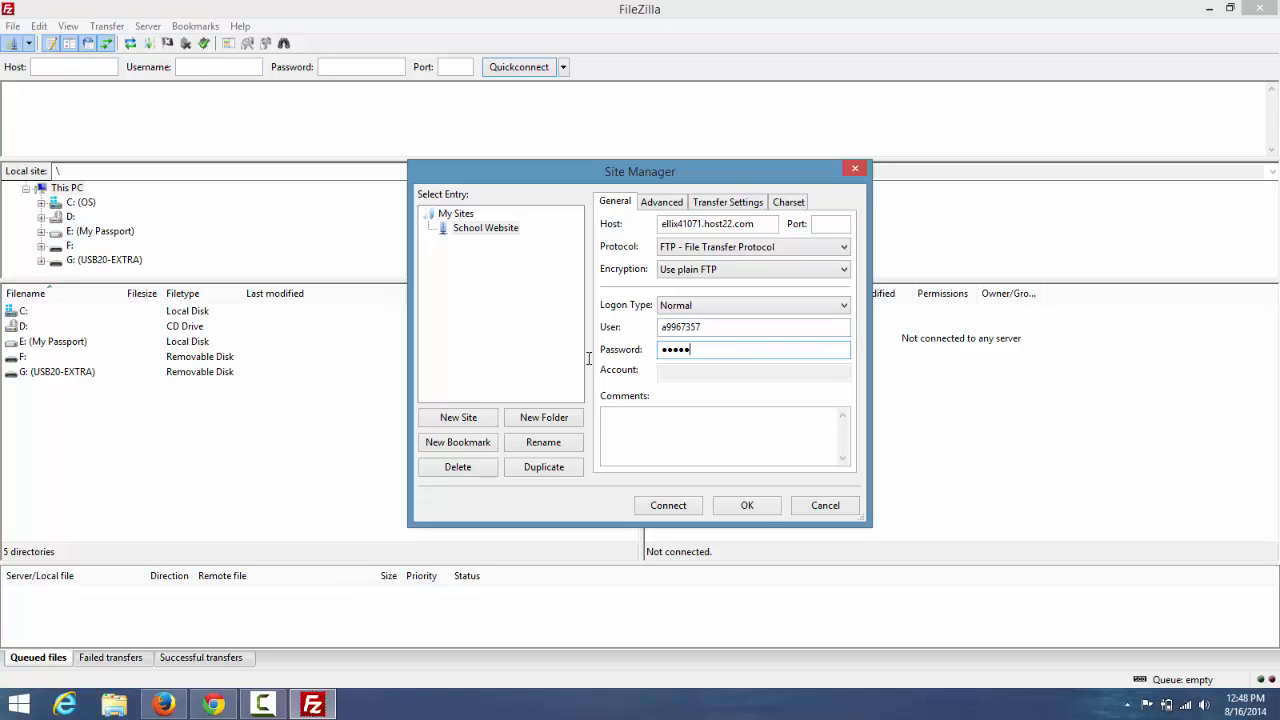
pyautogui.click(745, 507)
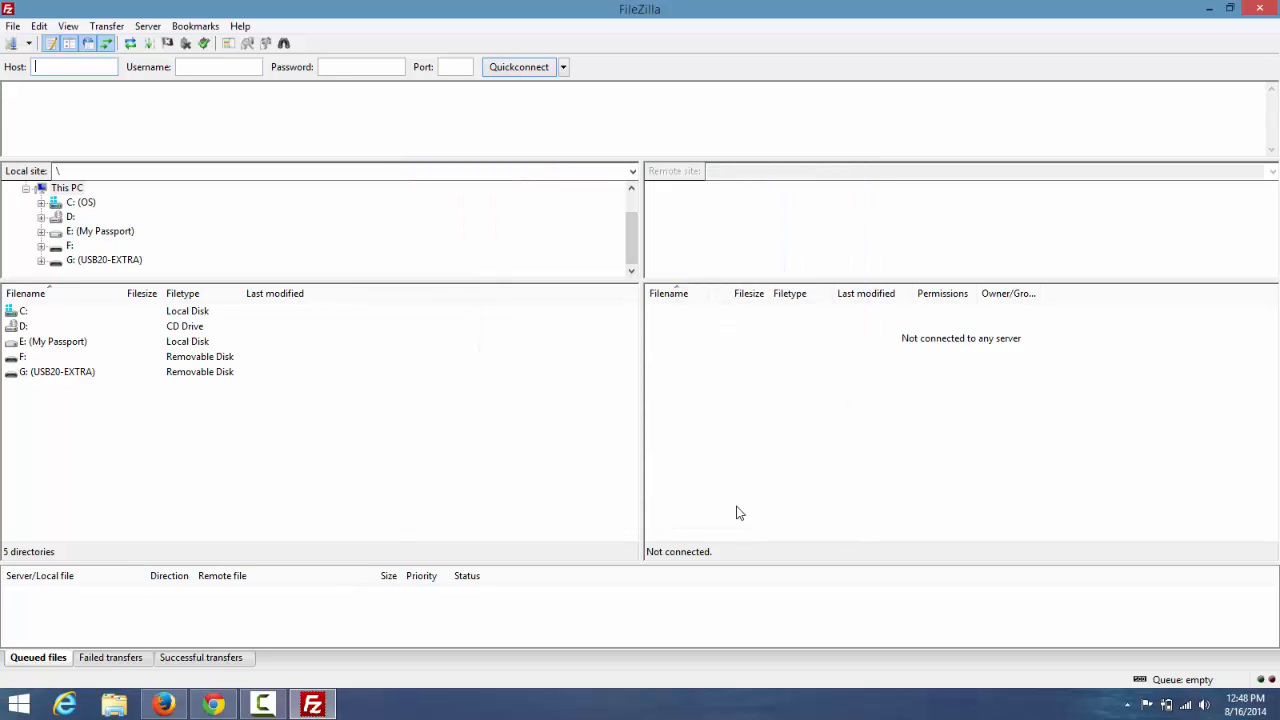
# - Connect to the School Website site and open public_html on the server, widening the remote filename column
pyautogui.click(12, 44)
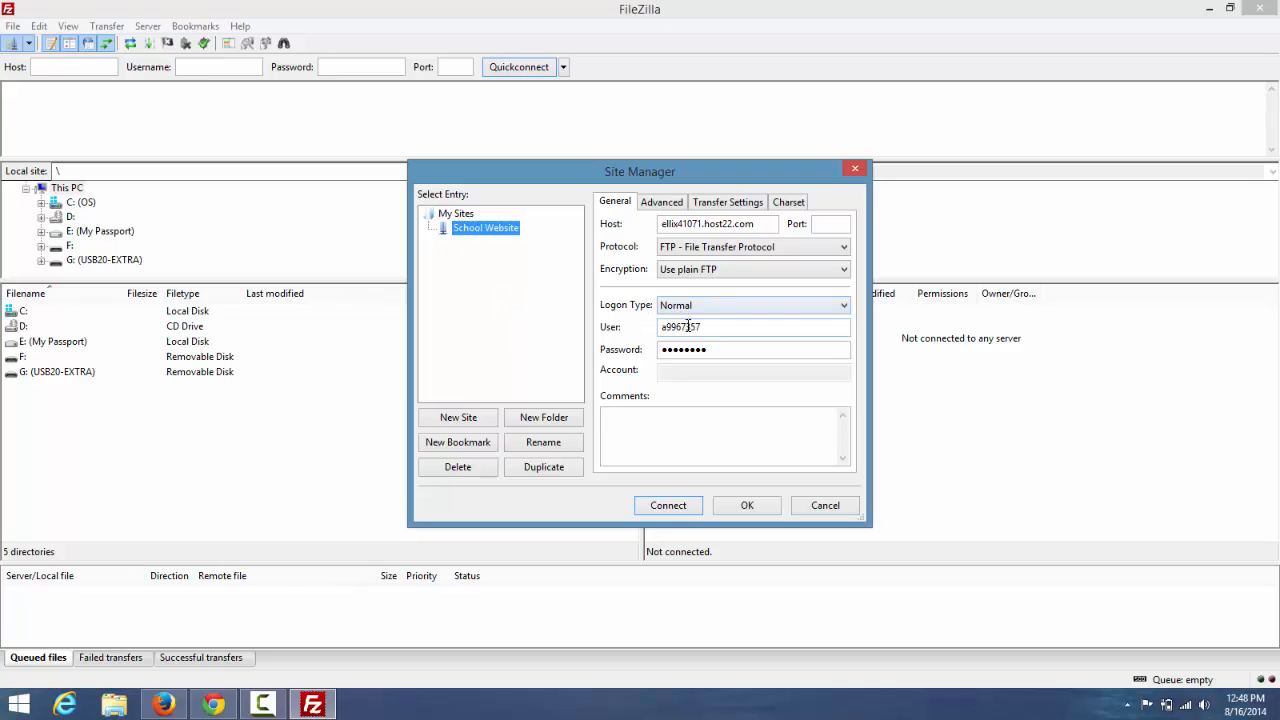
pyautogui.click(669, 514)
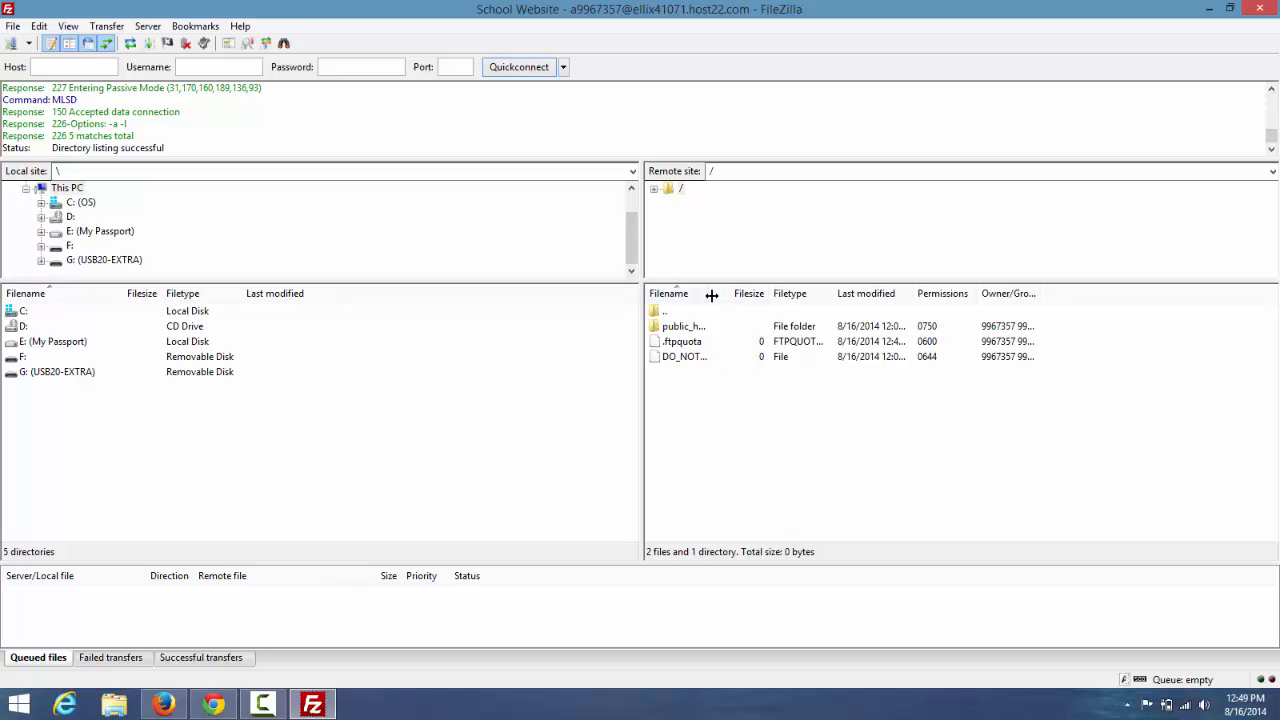
pyautogui.moveTo(714, 295); pyautogui.dragTo(783, 290)
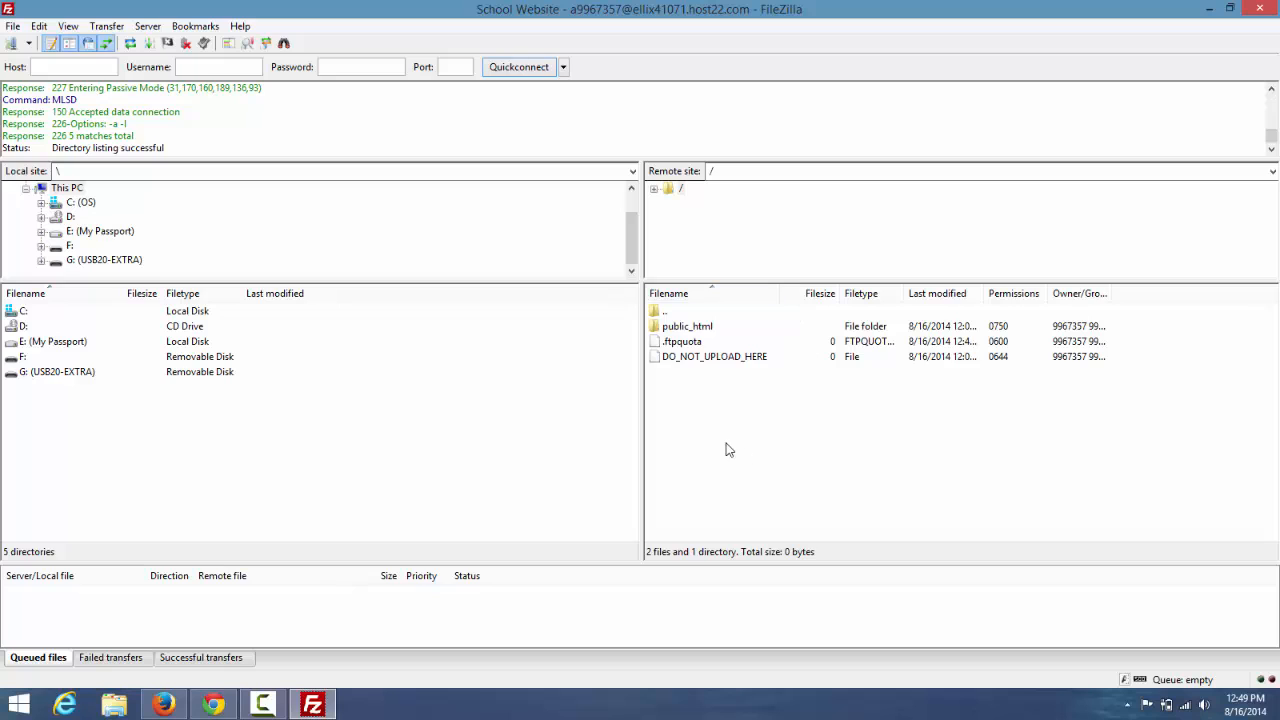
pyautogui.click(683, 329)
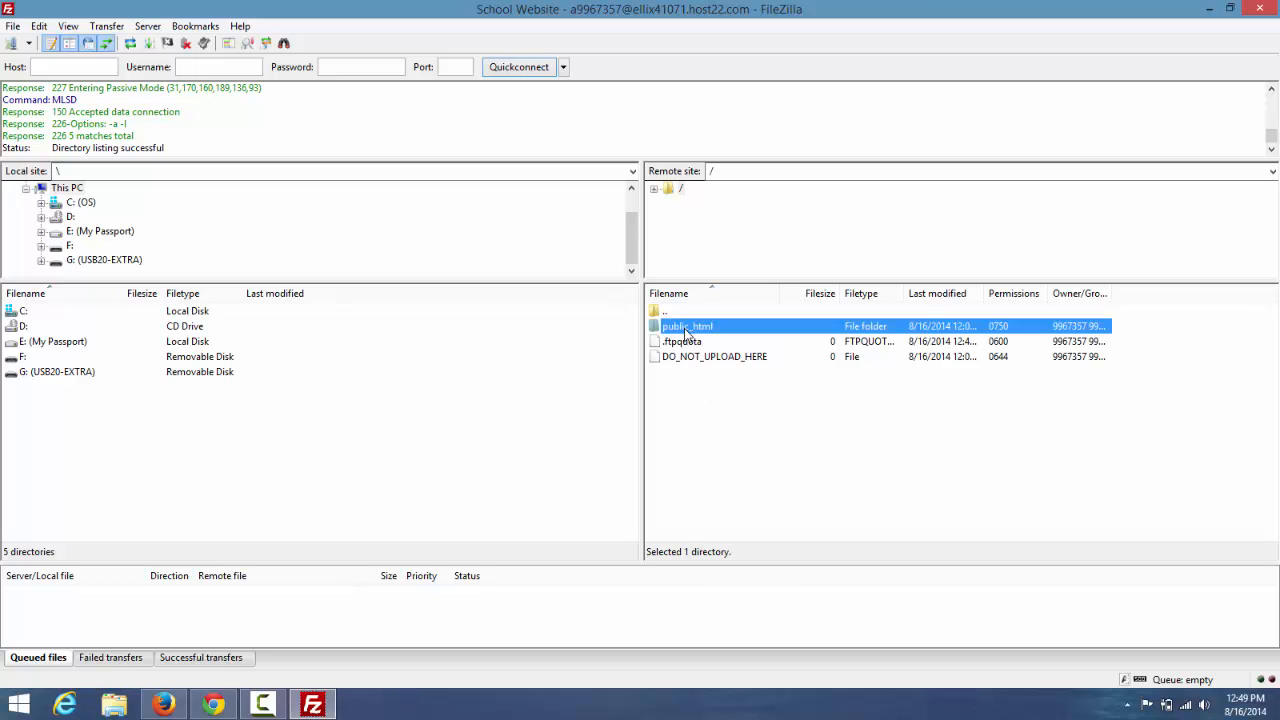
pyautogui.doubleClick(671, 333)
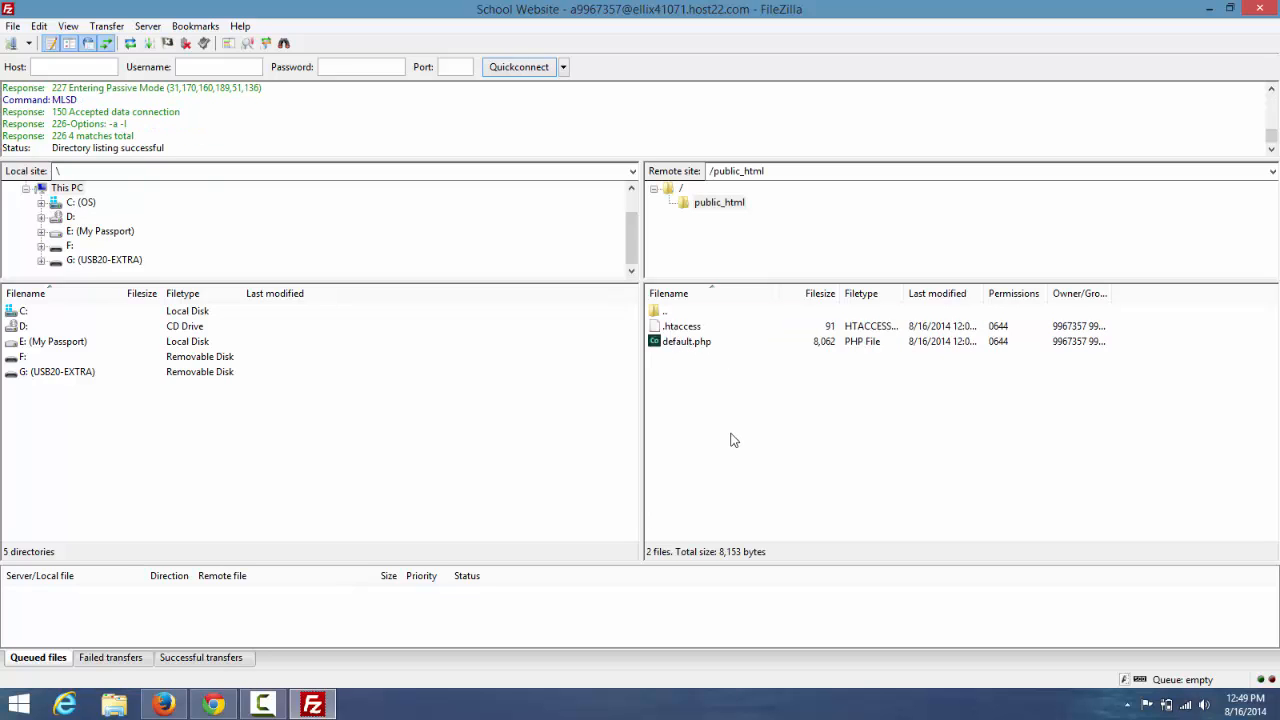
# - Review the live site's placeholder page in Chrome and return to FileZilla
pyautogui.click(213, 705)
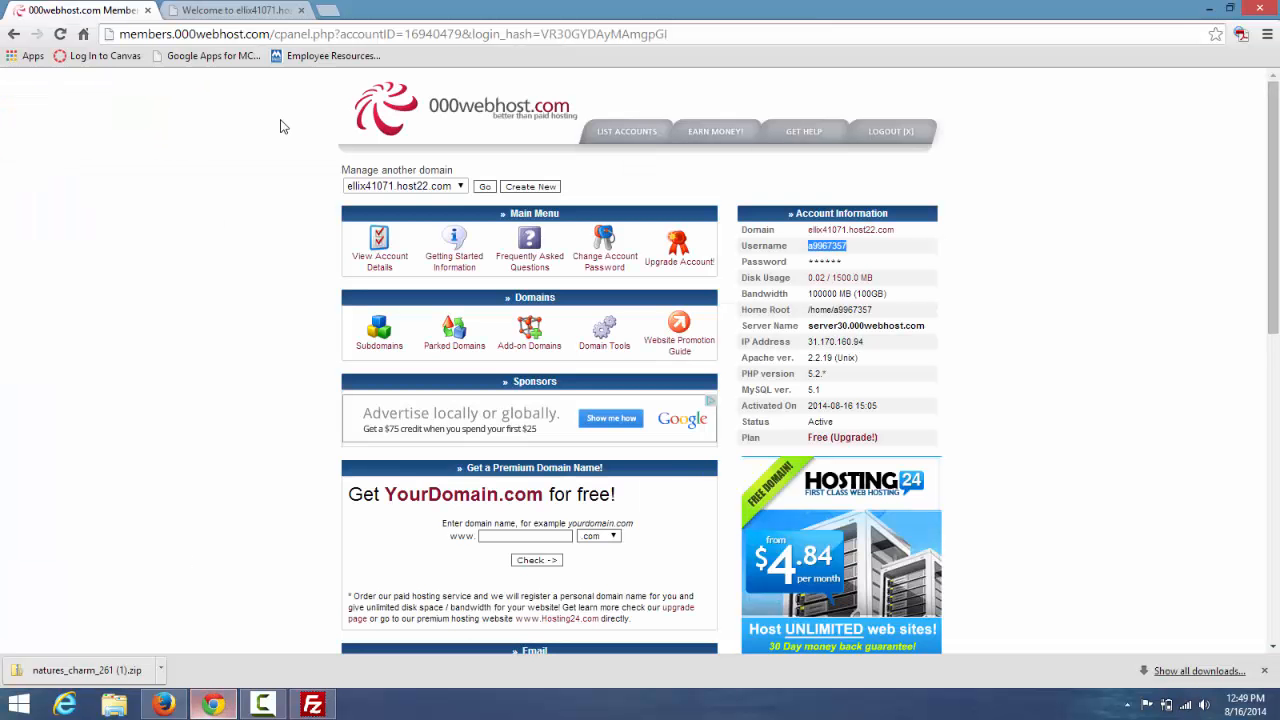
pyautogui.click(210, 10)
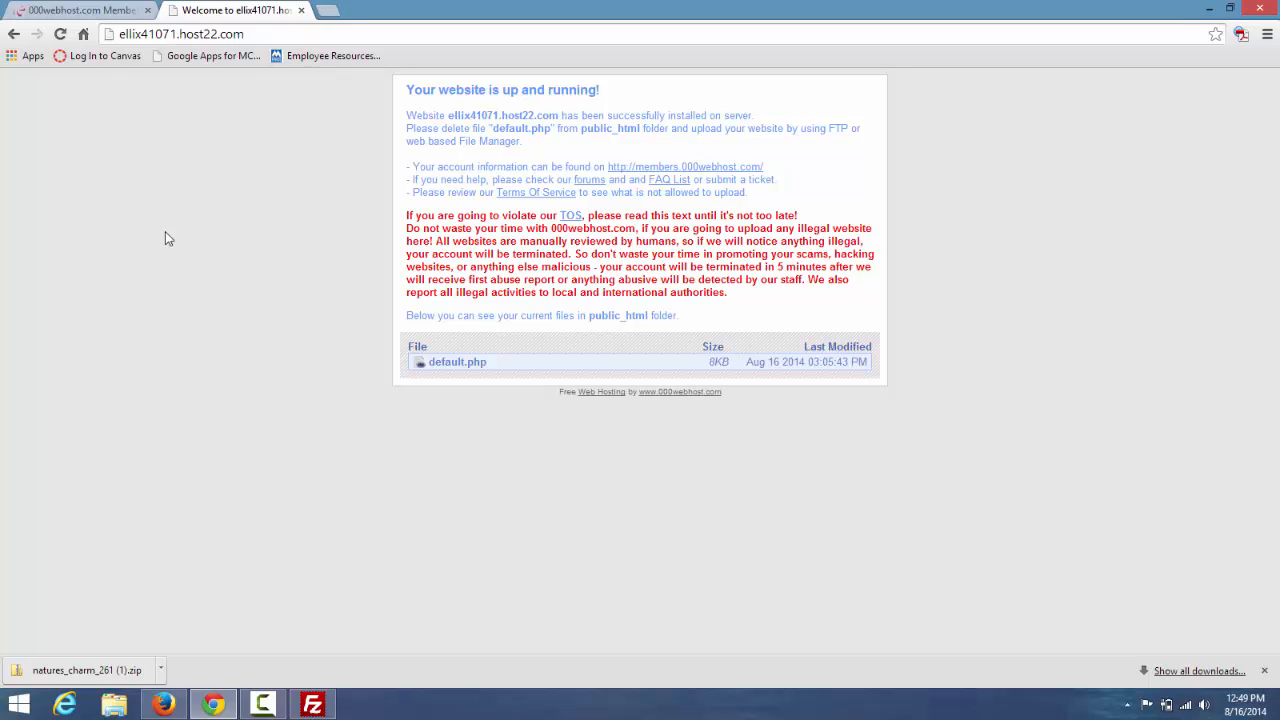
pyautogui.click(313, 705)
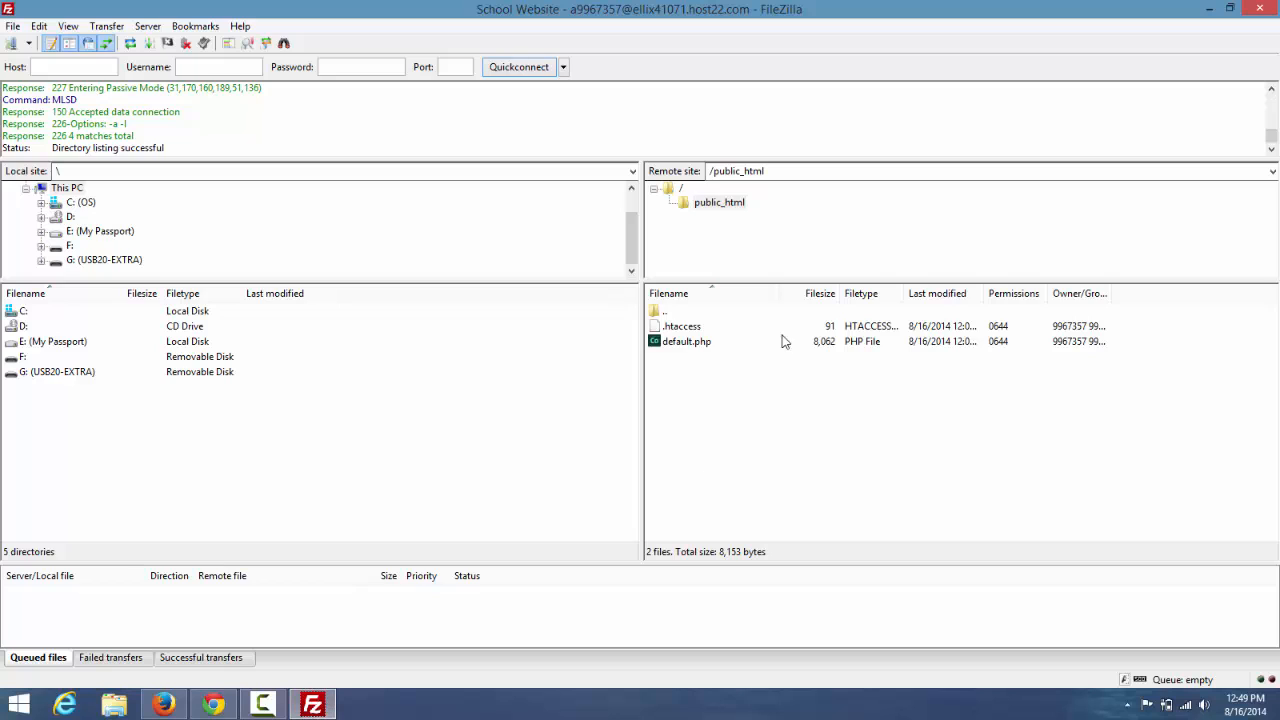
# - Delete default.php from the server's public_html folder
pyautogui.click(676, 346)
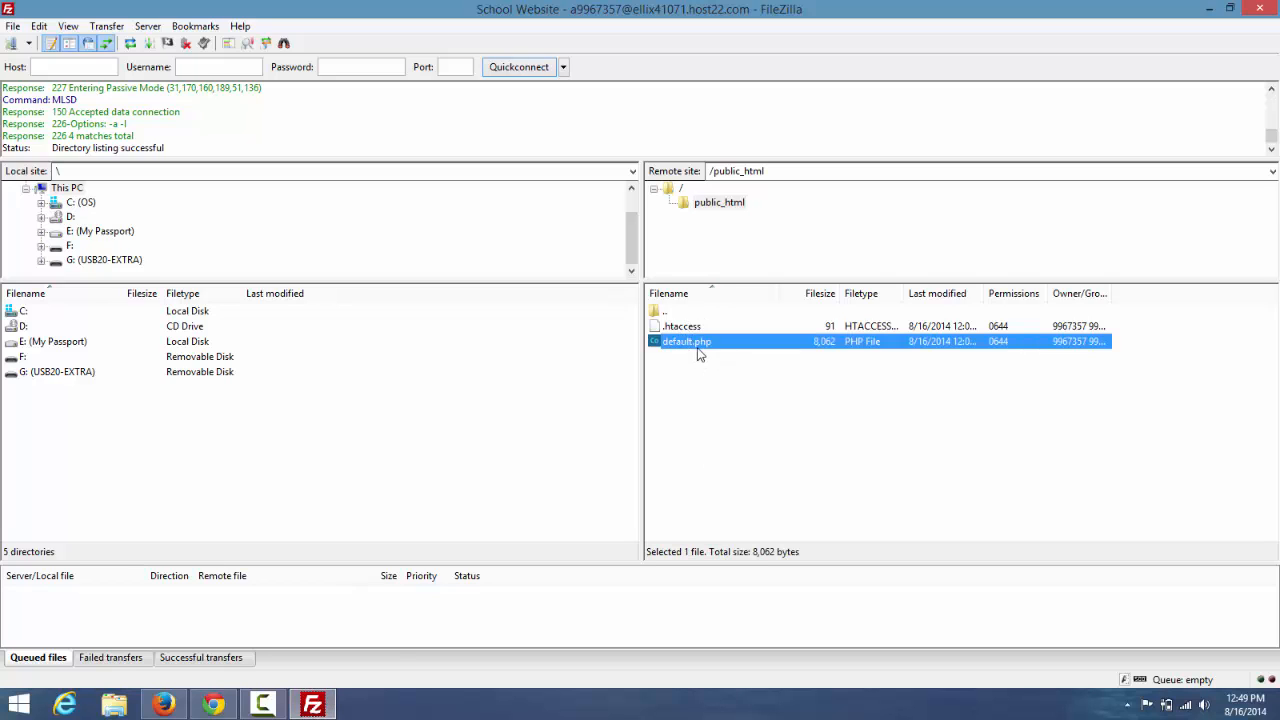
pyautogui.press('Delete')
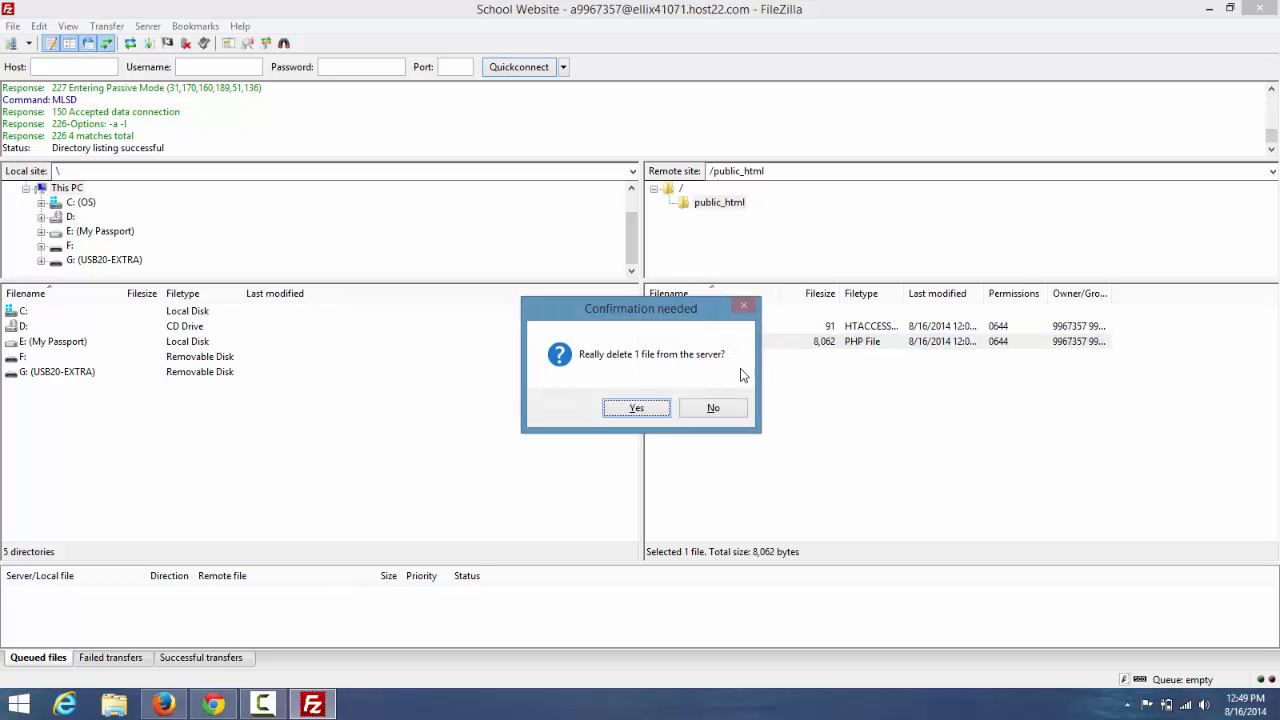
pyautogui.click(634, 409)
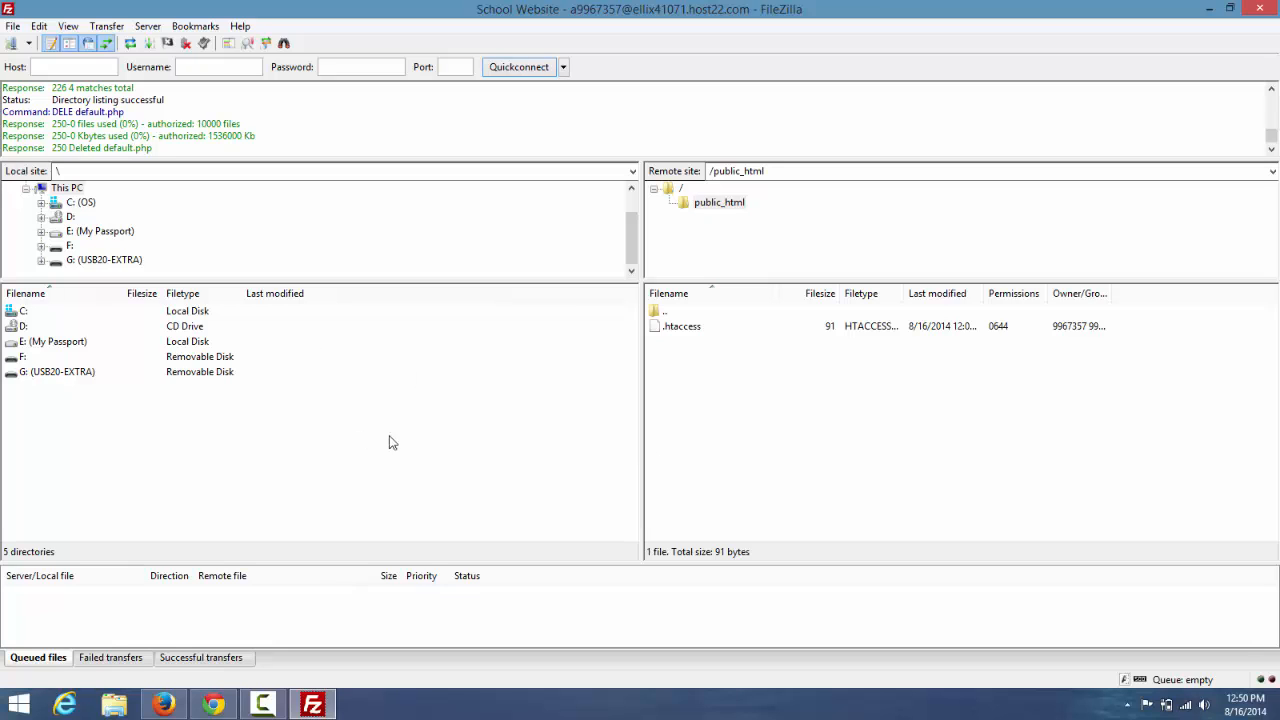
# - Open the local sample_website folder on the G: (USB20-EXTRA) drive
pyautogui.click(38, 376)
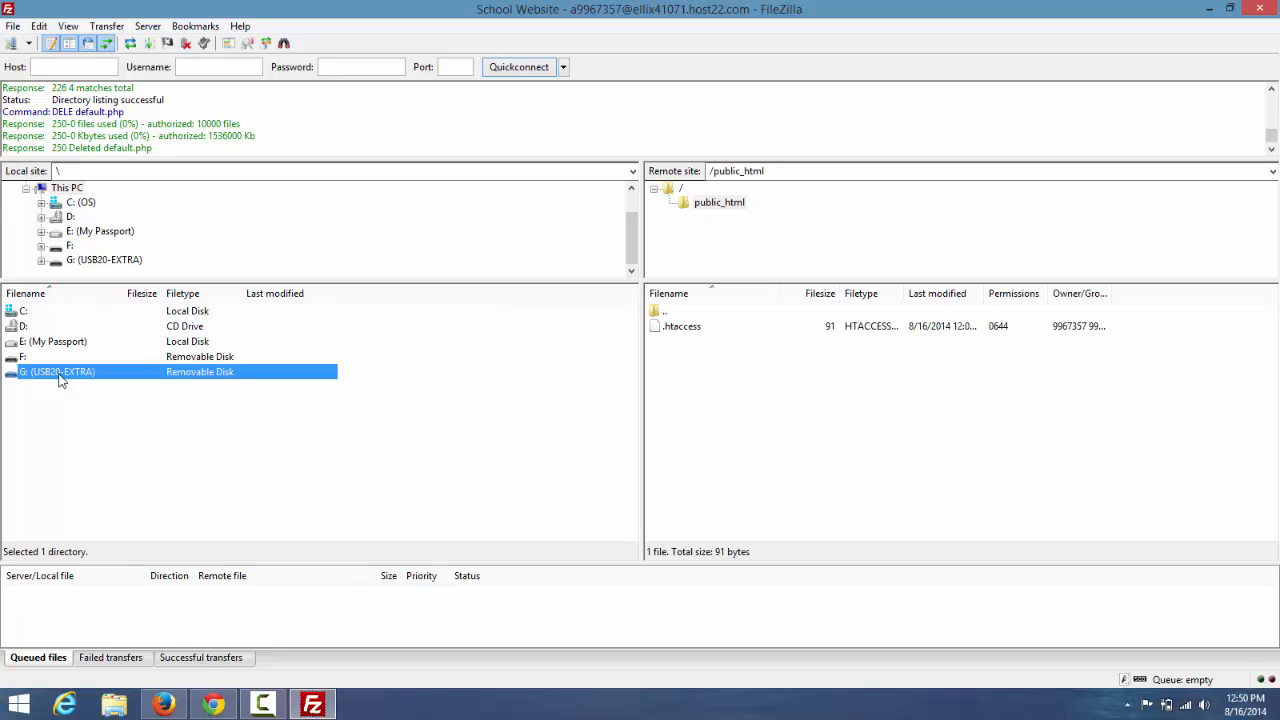
pyautogui.doubleClick(45, 380)
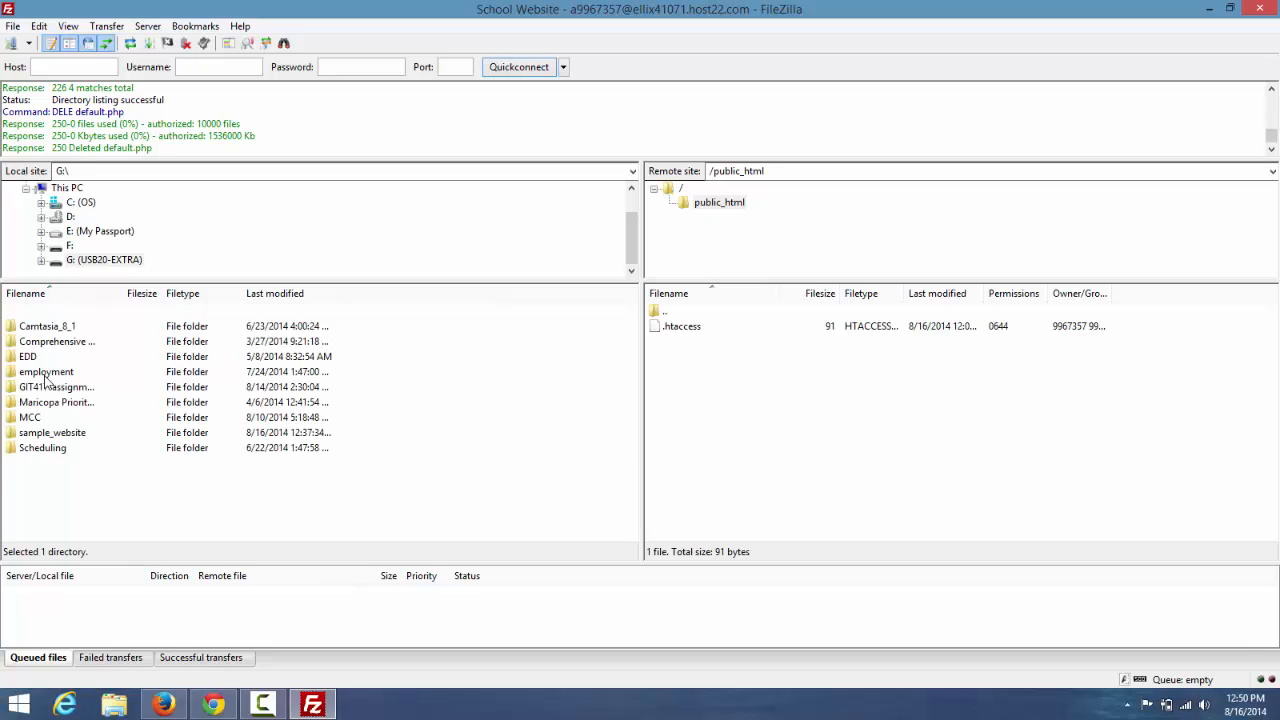
pyautogui.click(55, 436)
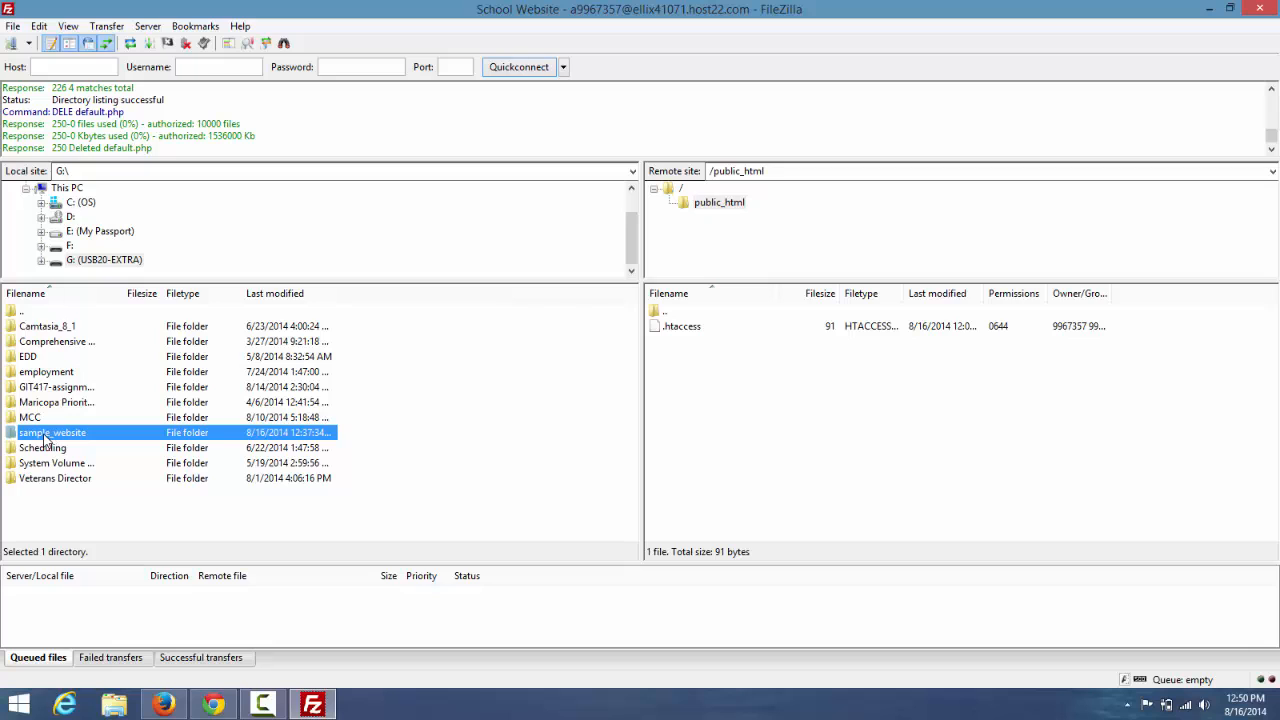
pyautogui.doubleClick(45, 434)
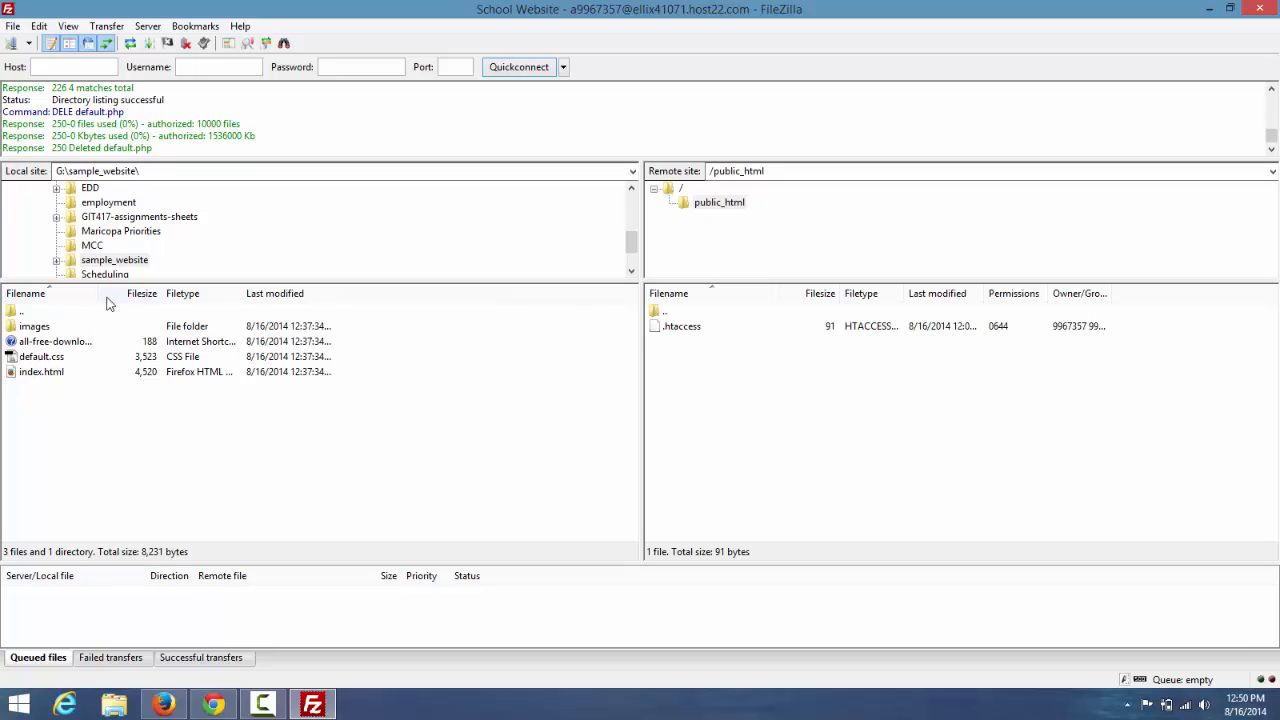
# - Widen the local filename column, inspect the contents of the images folder, and return to sample_website
pyautogui.moveTo(95, 293); pyautogui.dragTo(177, 293)
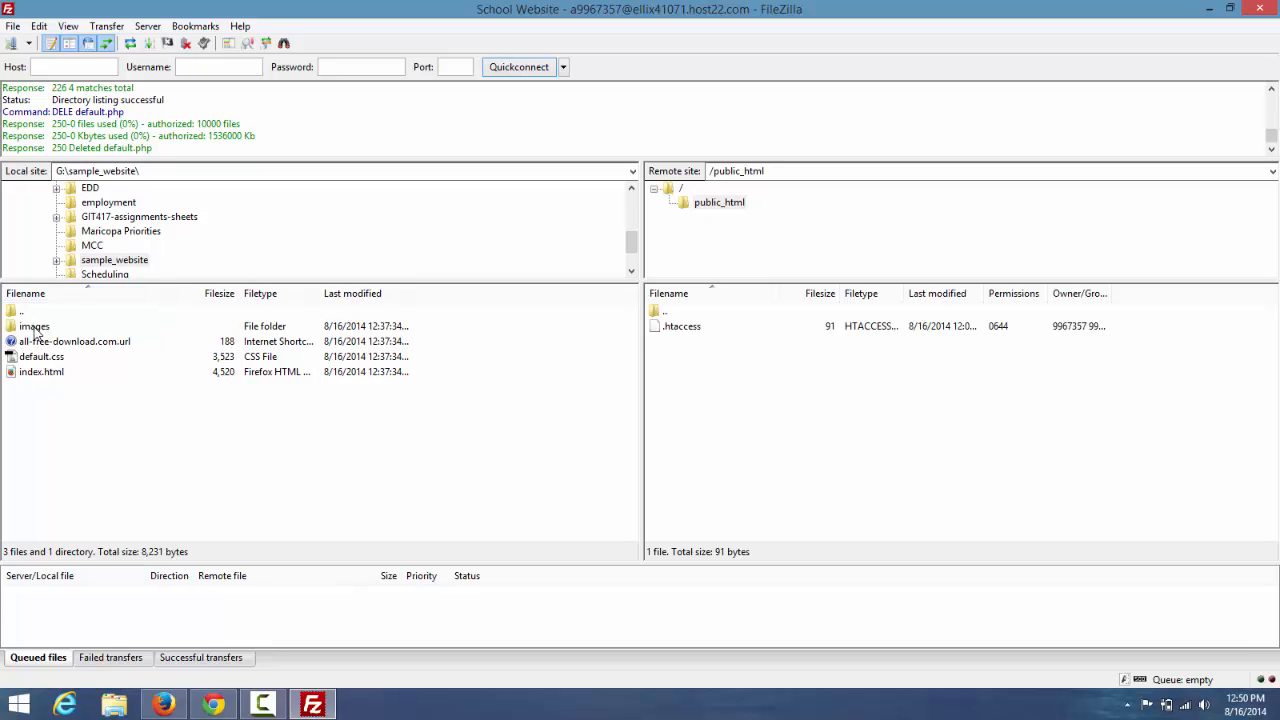
pyautogui.doubleClick(33, 328)
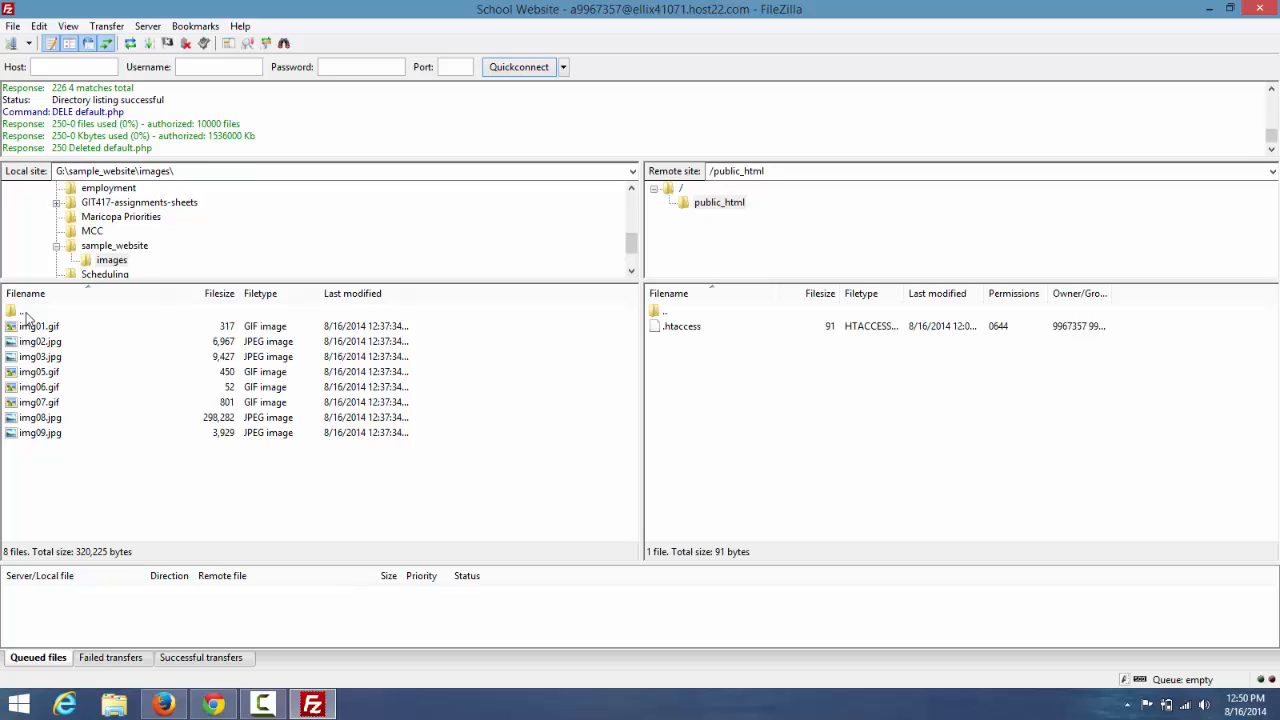
pyautogui.doubleClick(25, 314)
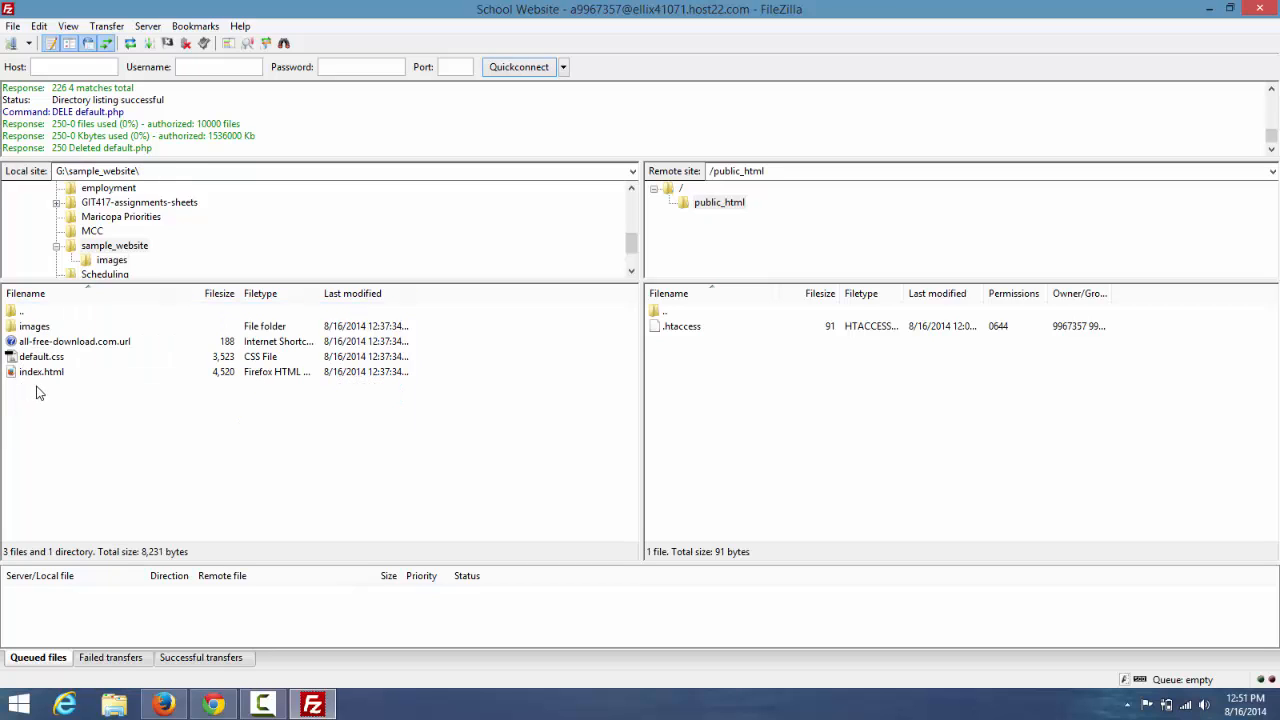
# - Upload the images folder, all-free-download.com.url, default.css and index.html from the local sample_website folder to the server's public_html folder
pyautogui.moveTo(40, 386); pyautogui.dragTo(49, 333)
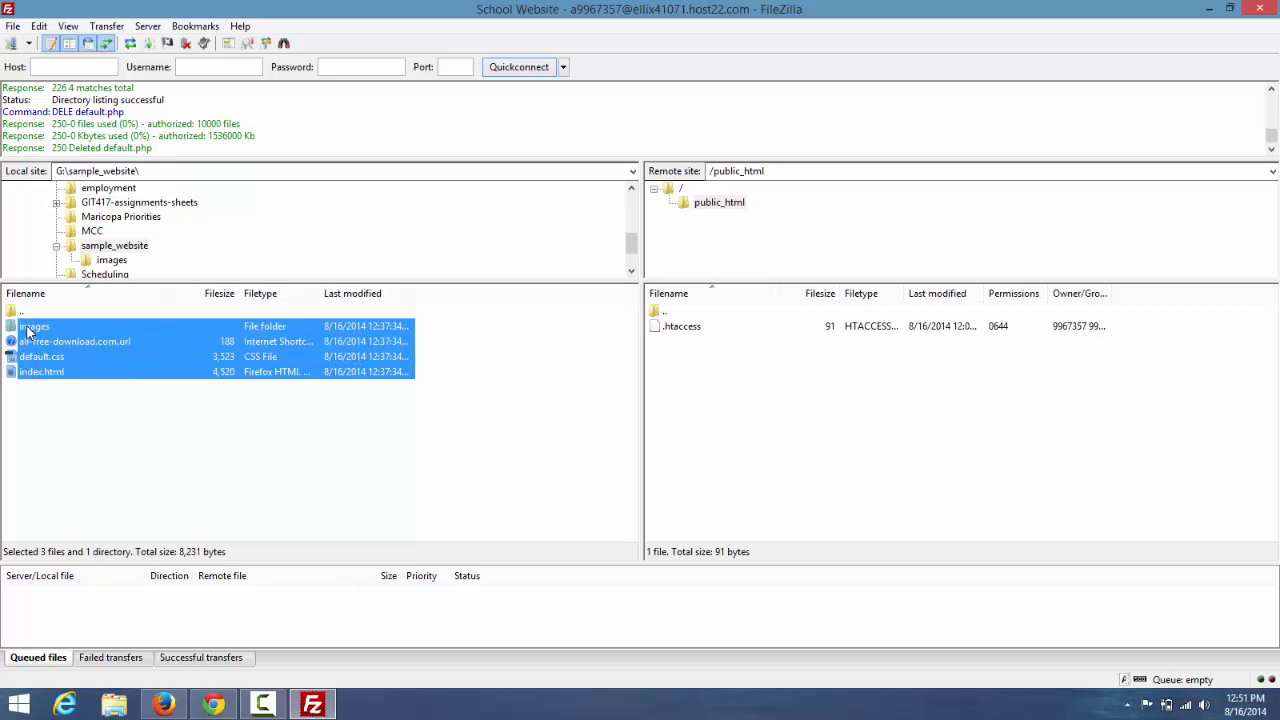
pyautogui.moveTo(30, 330); pyautogui.dragTo(813, 420)
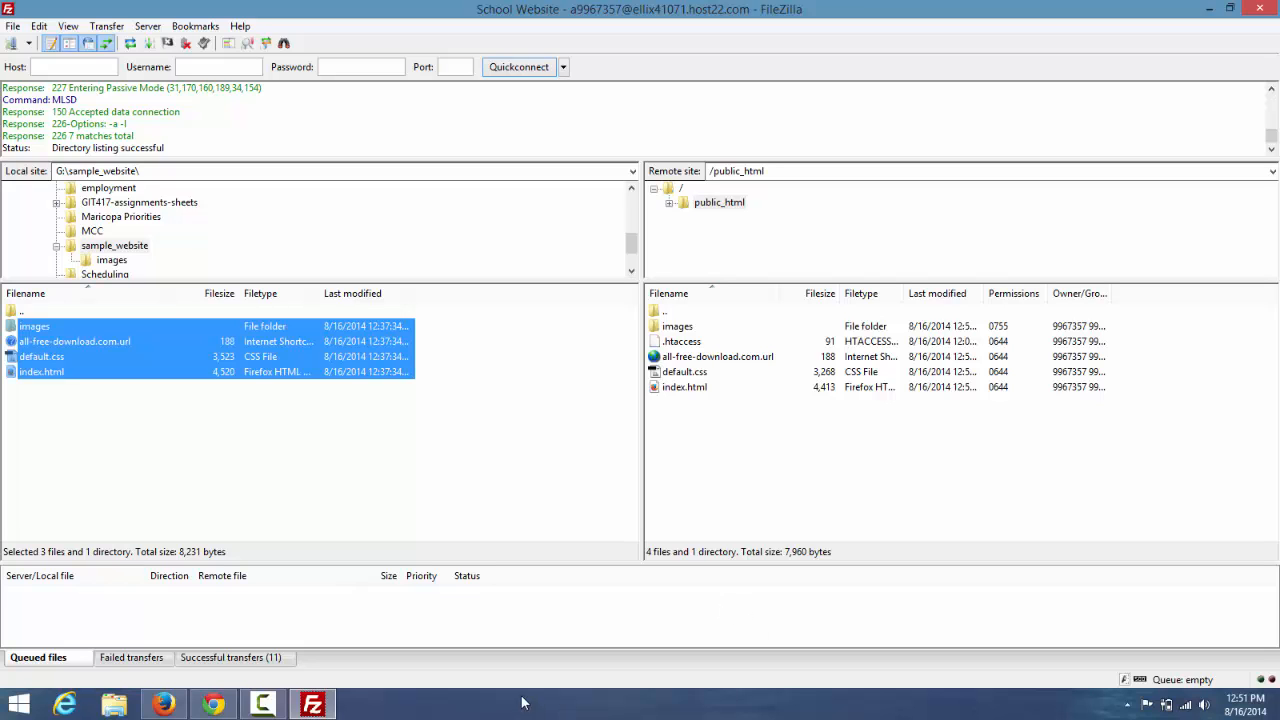
# - Switch to Chrome, reload ellix41071.host22.com, and look over the home page from header to footer
pyautogui.click(212, 706)
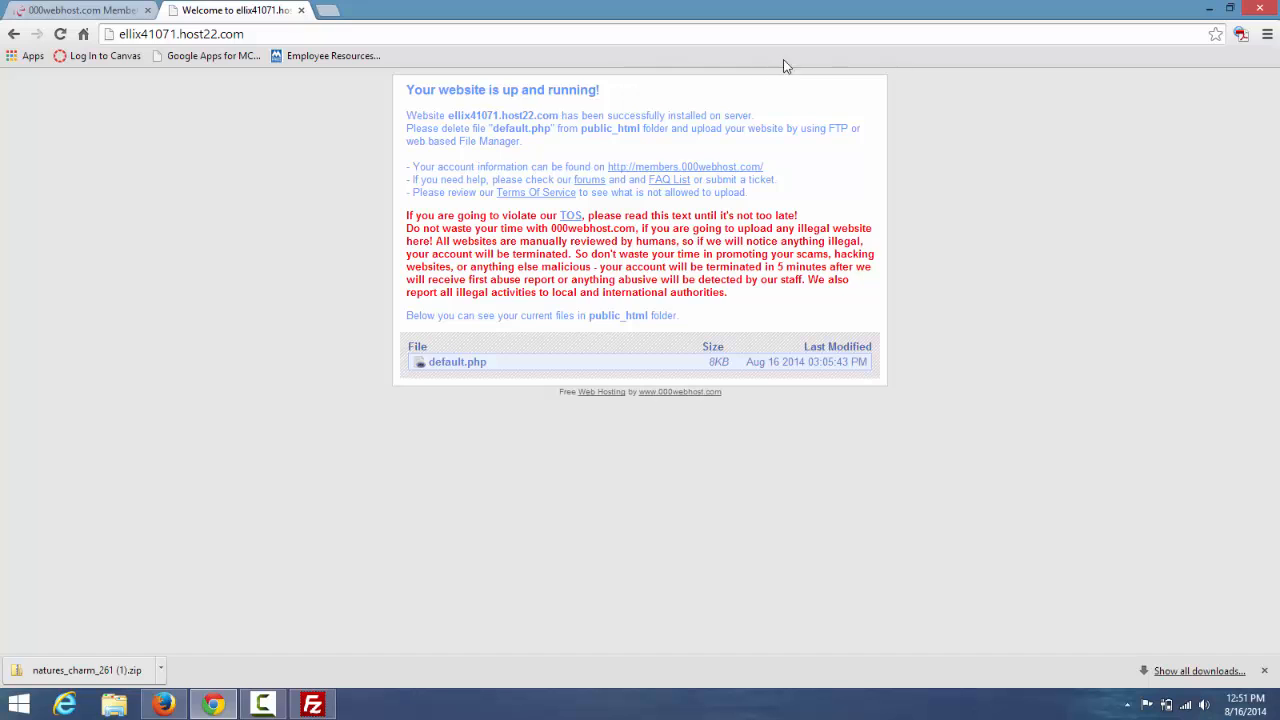
pyautogui.click(61, 35)
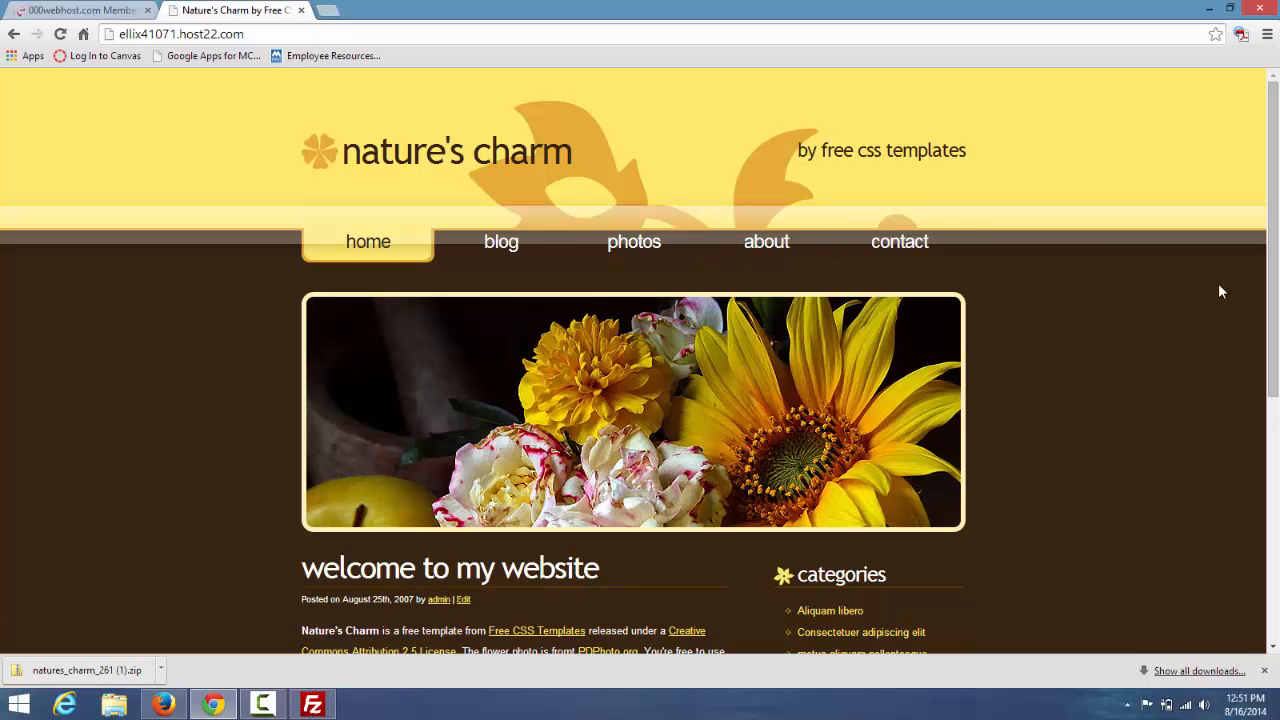
pyautogui.scroll(-5, 1268, 198)
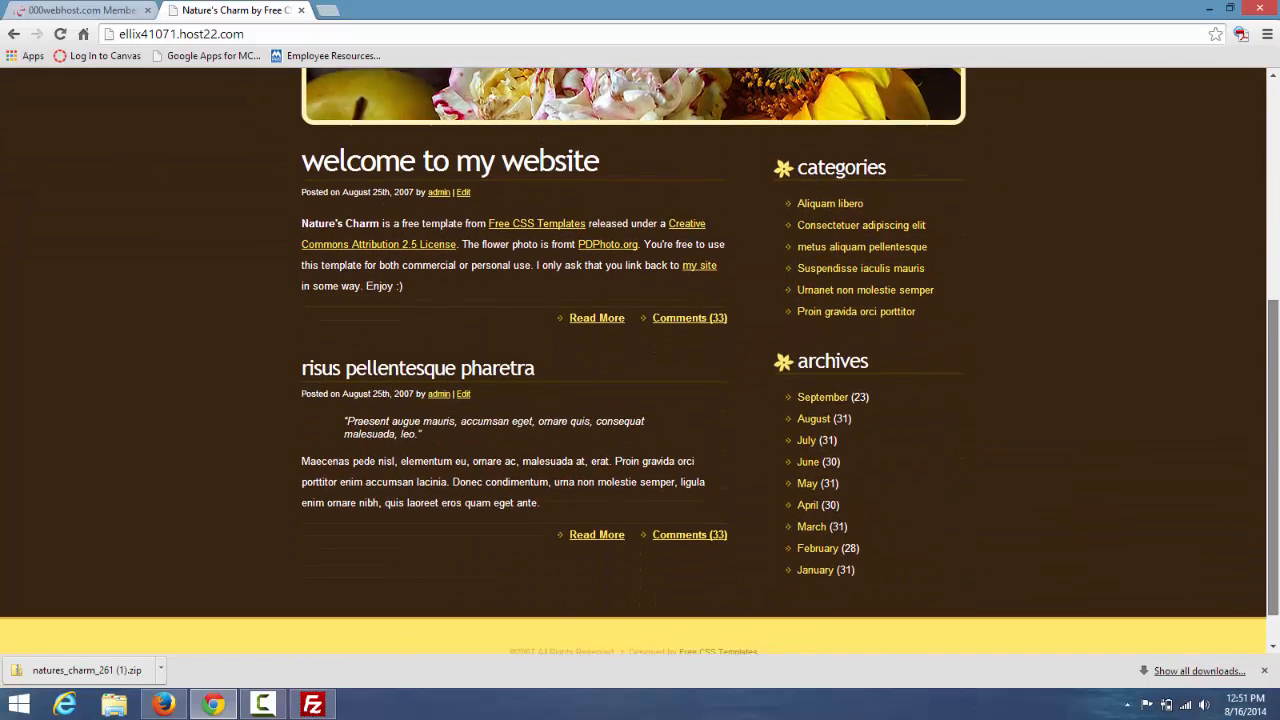
pyautogui.scroll(5, 1249, 274)
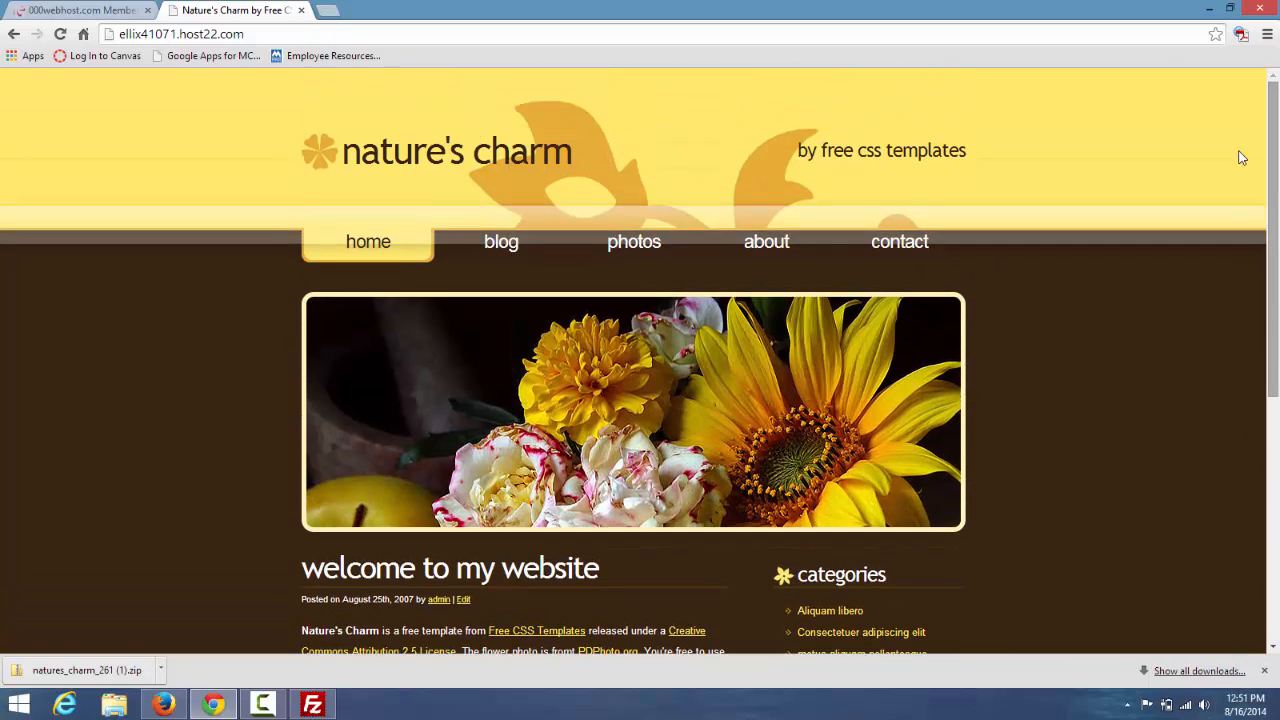